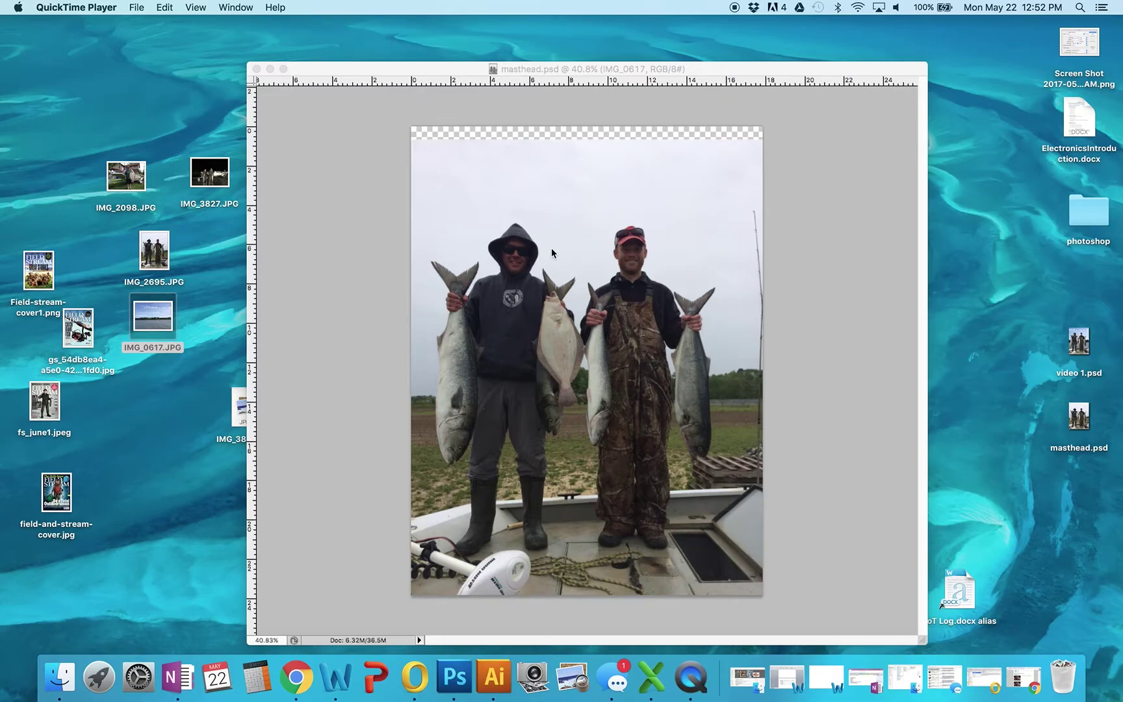
- In Photoshop, place IMG_2695.JPG directly above the Original layer of masthead.psd and rasterize it
{"action": "left_click", "coordinate": [538, 69]}
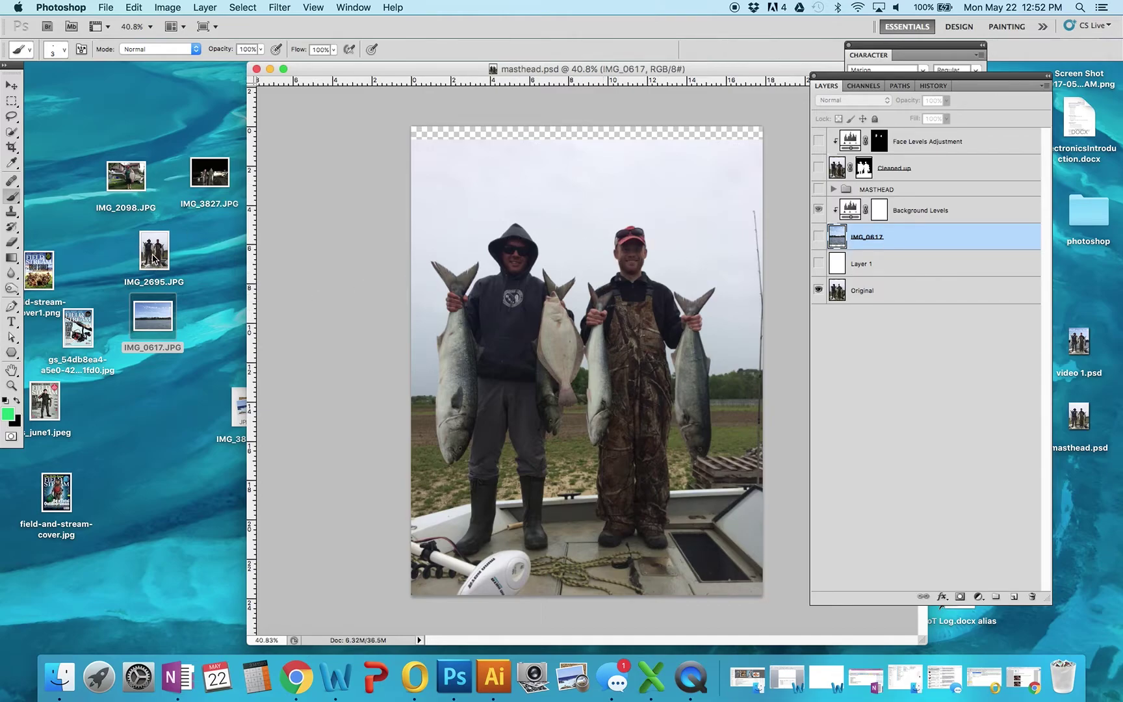
{"action": "left_click_drag", "start_coordinate": [154, 259], "coordinate": [590, 294]}
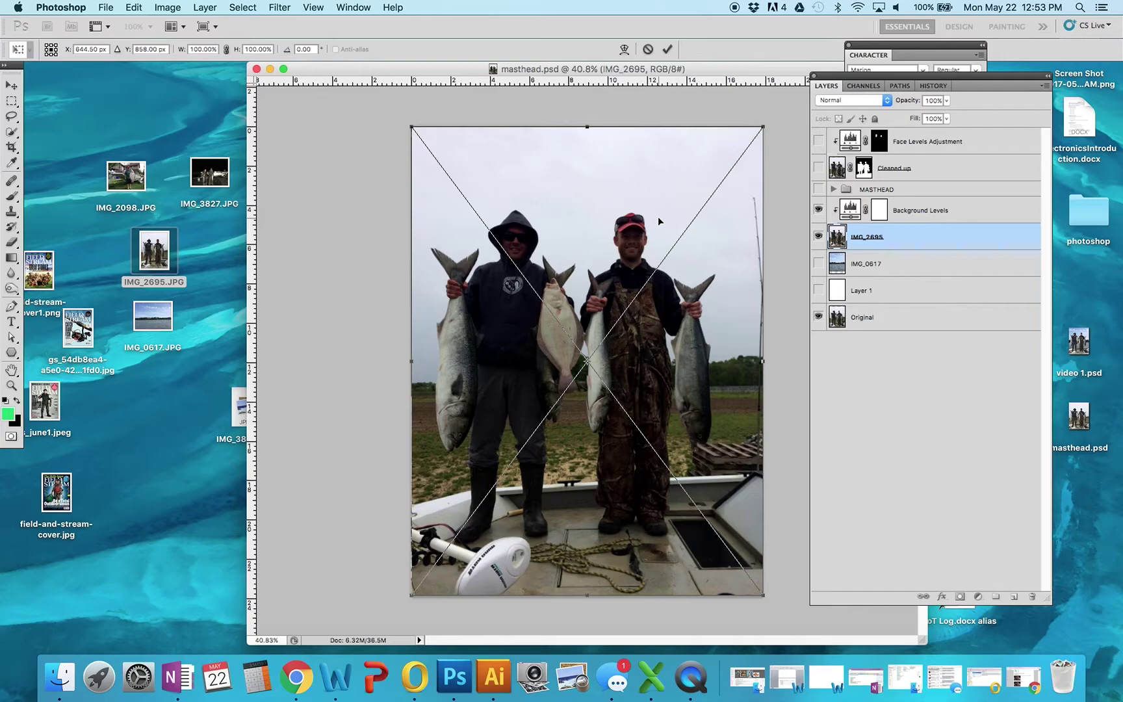
{"action": "key", "text": "Escape"}
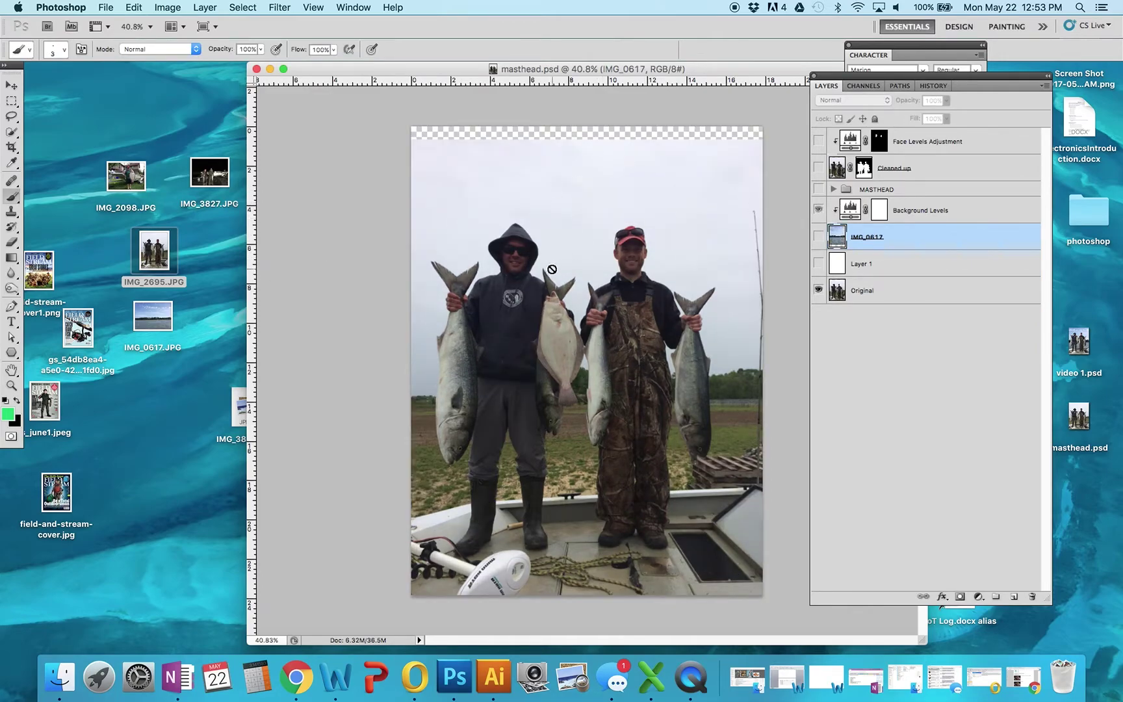
{"action": "left_click", "coordinate": [885, 290]}
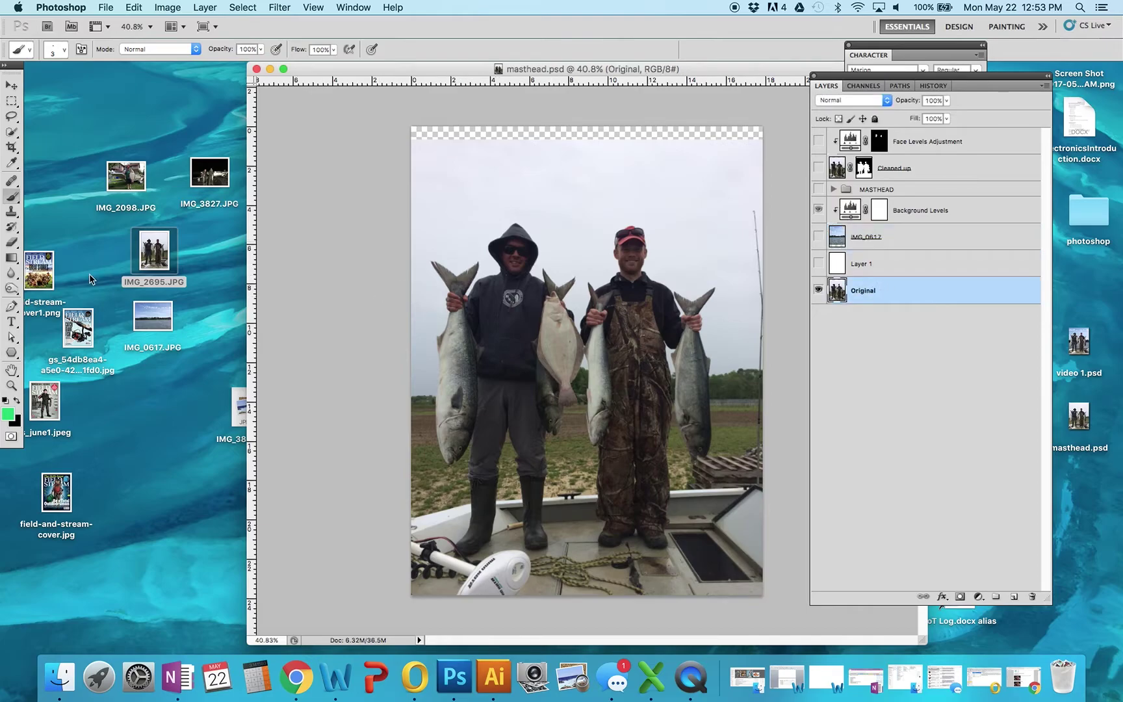
{"action": "left_click_drag", "start_coordinate": [150, 247], "coordinate": [561, 366]}
{"action": "key", "text": "Return"}
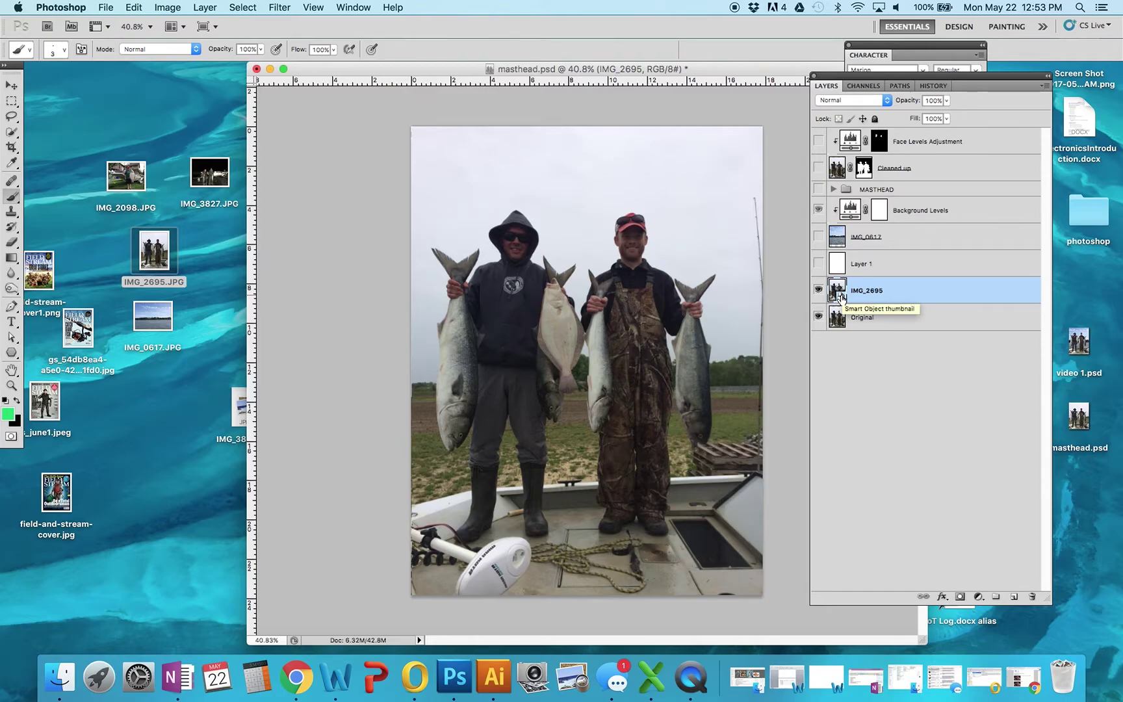
{"action": "right_click", "coordinate": [908, 286]}
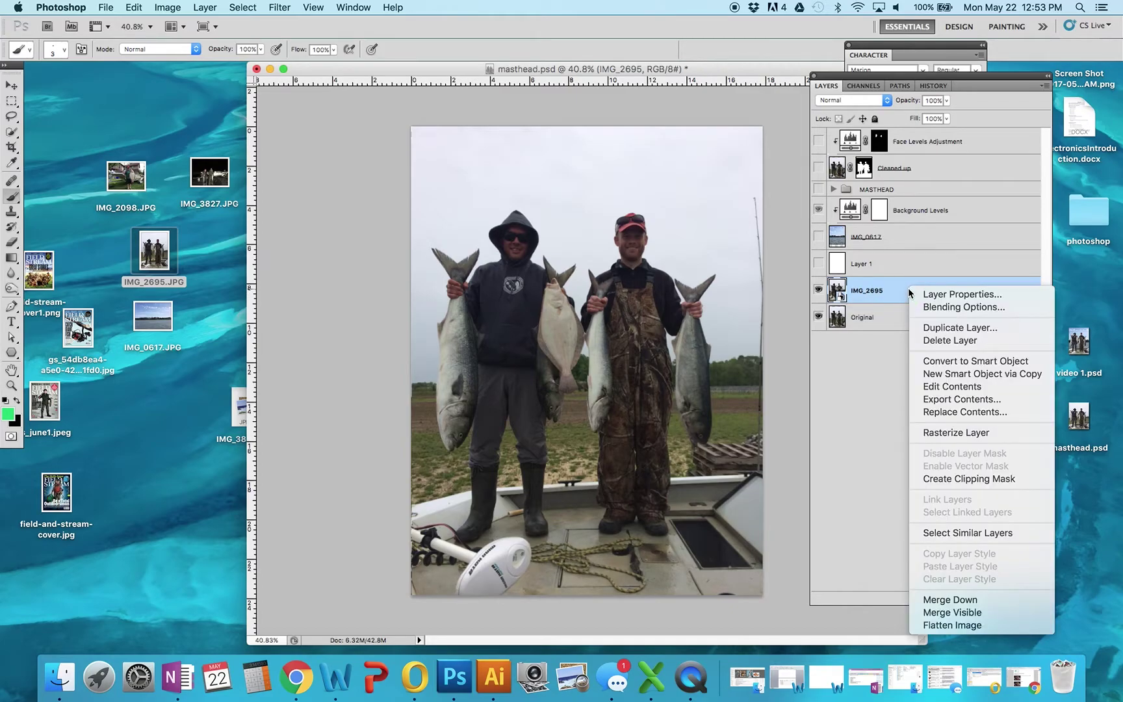
{"action": "left_click", "coordinate": [939, 432]}
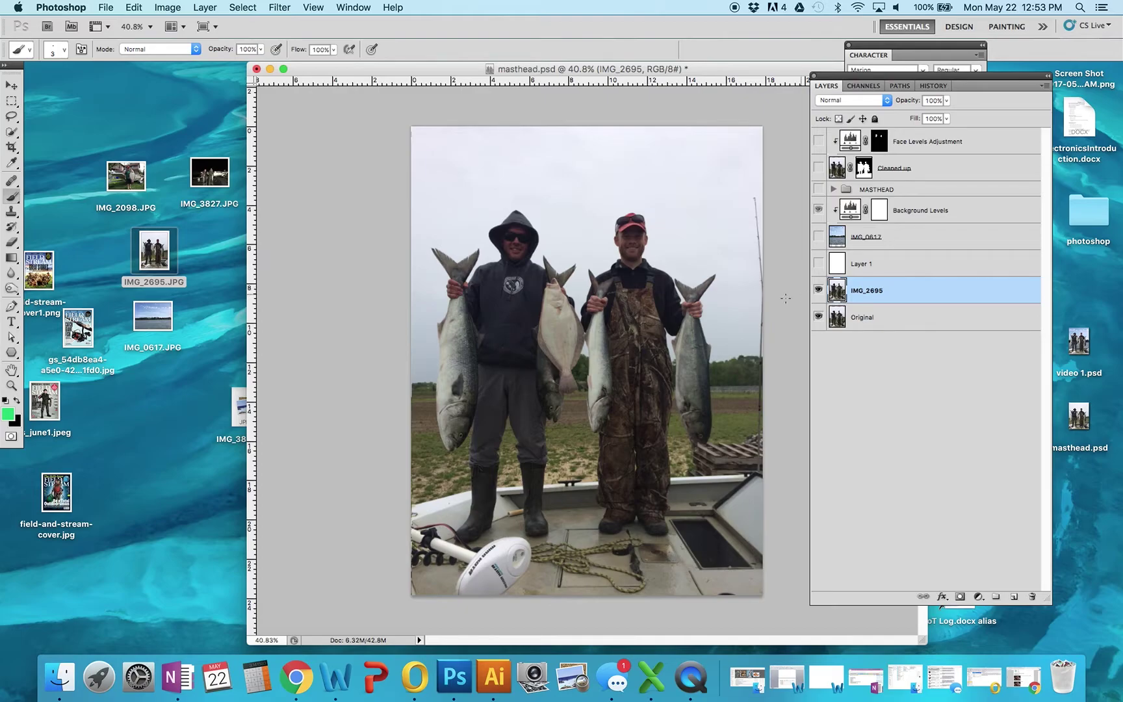
{"action": "left_click", "coordinate": [819, 291]}
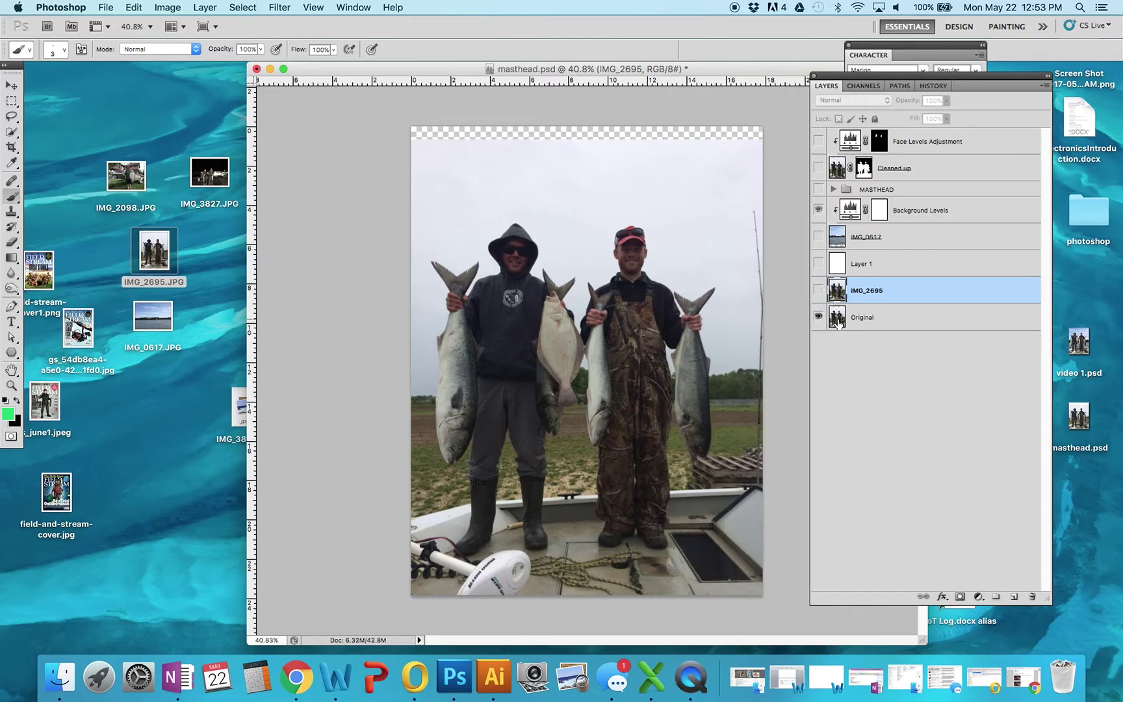
{"action": "left_click", "coordinate": [819, 291]}
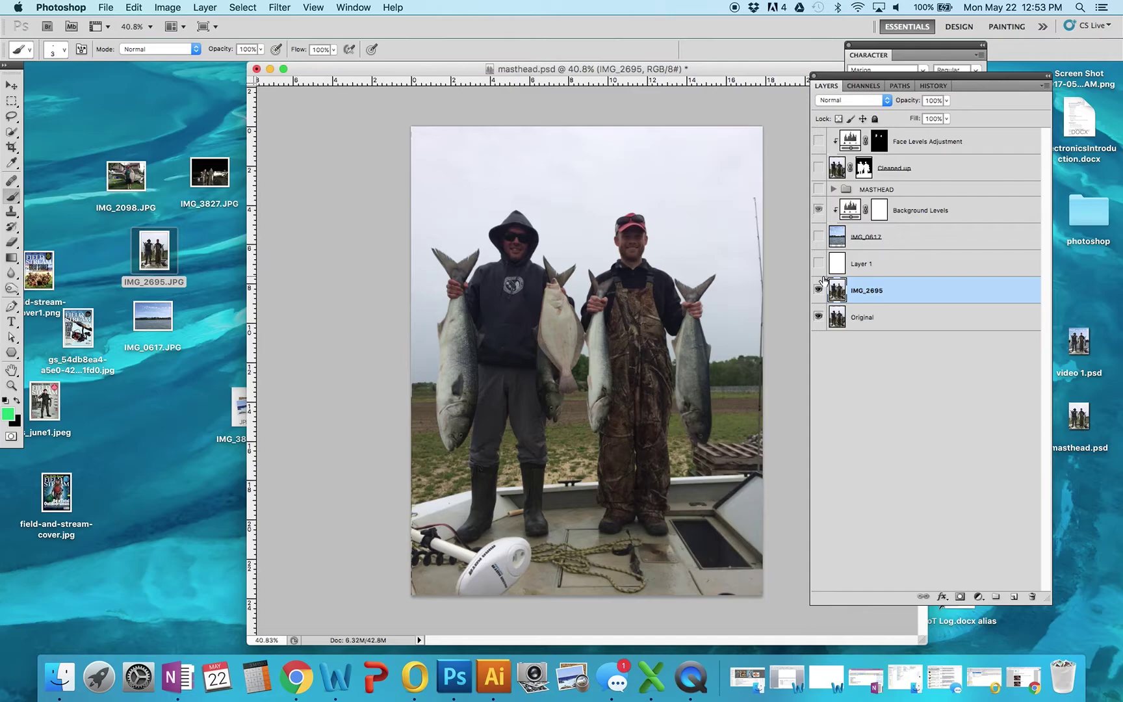
{"action": "key", "text": "super+t"}
{"action": "mouse_move", "coordinate": [409, 127]}
{"action": "left_mouse_down"}
{"action": "mouse_move", "coordinate": [376, 114]}
{"action": "mouse_move", "coordinate": [419, 135]}
{"action": "mouse_move", "coordinate": [451, 126]}
{"action": "mouse_move", "coordinate": [441, 160]}
{"action": "mouse_move", "coordinate": [567, 158]}
{"action": "mouse_move", "coordinate": [447, 158]}
{"action": "mouse_move", "coordinate": [293, 188]}
{"action": "mouse_move", "coordinate": [477, 185]}
{"action": "mouse_move", "coordinate": [429, 181]}
{"action": "mouse_move", "coordinate": [514, 198]}
{"action": "mouse_move", "coordinate": [376, 109]}
{"action": "mouse_move", "coordinate": [430, 155]}
{"action": "mouse_move", "coordinate": [389, 100]}
{"action": "mouse_move", "coordinate": [429, 131]}
{"action": "mouse_move", "coordinate": [406, 116]}
{"action": "left_mouse_up"}
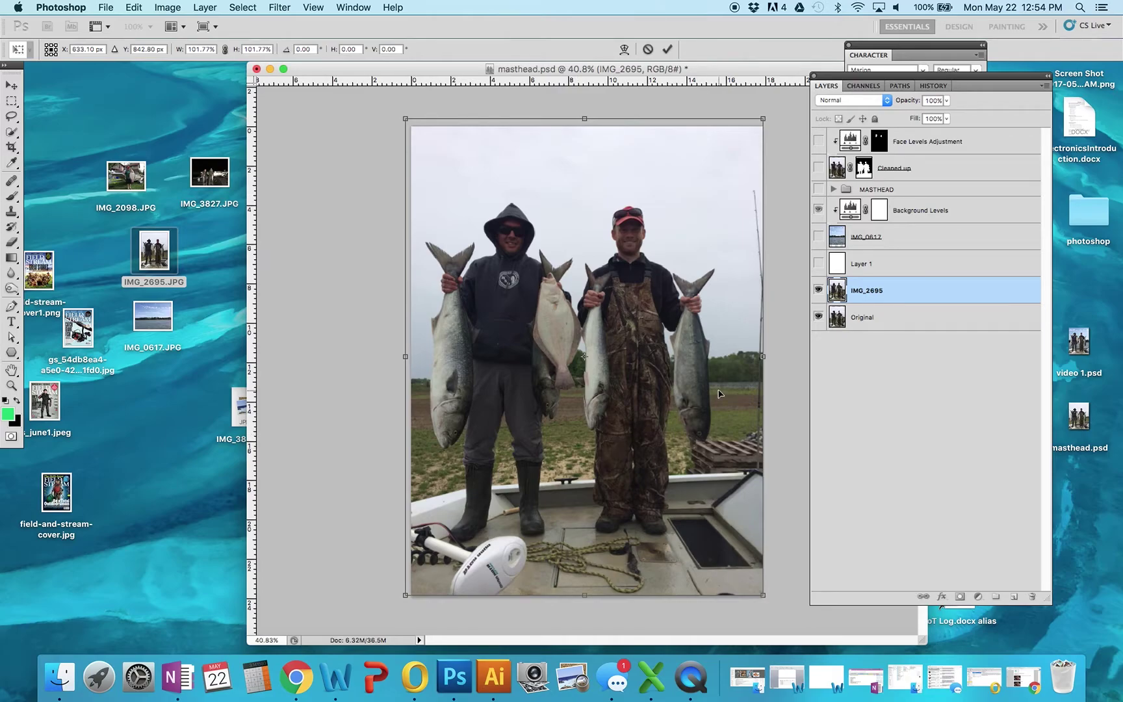
{"action": "key", "text": "Return"}
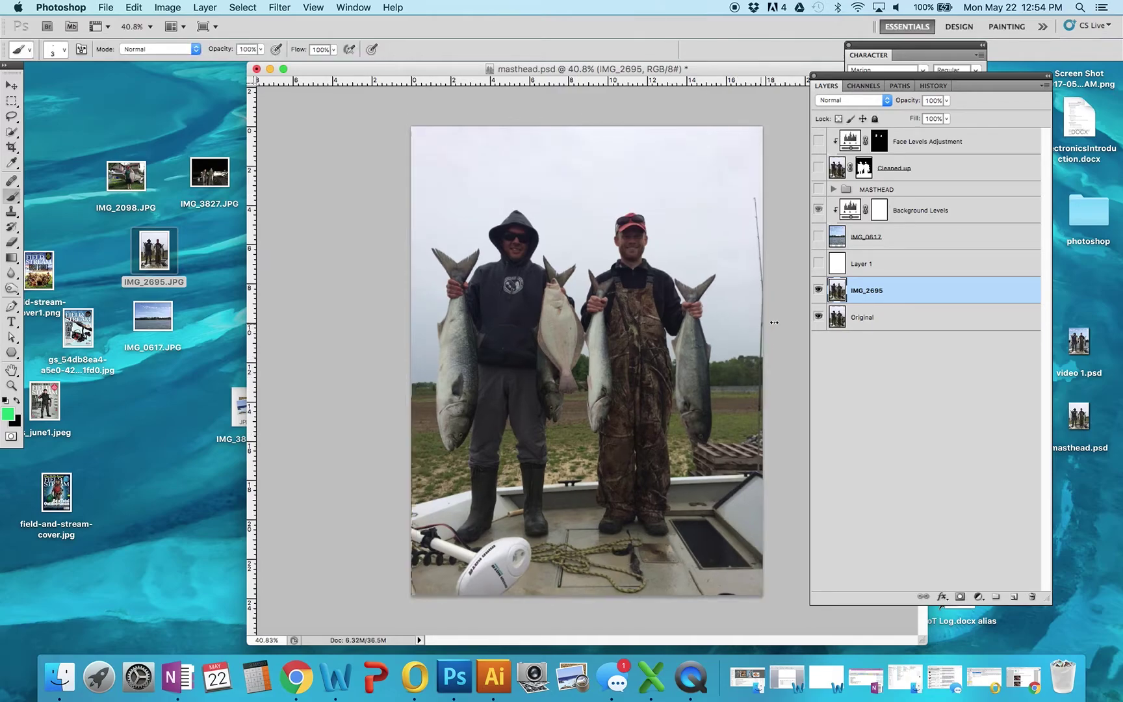
- Hide the IMG_2695 and Original layers and compare the Cleaned up layer with and without the Face Levels Adjustment
{"action": "left_click", "coordinate": [818, 293]}
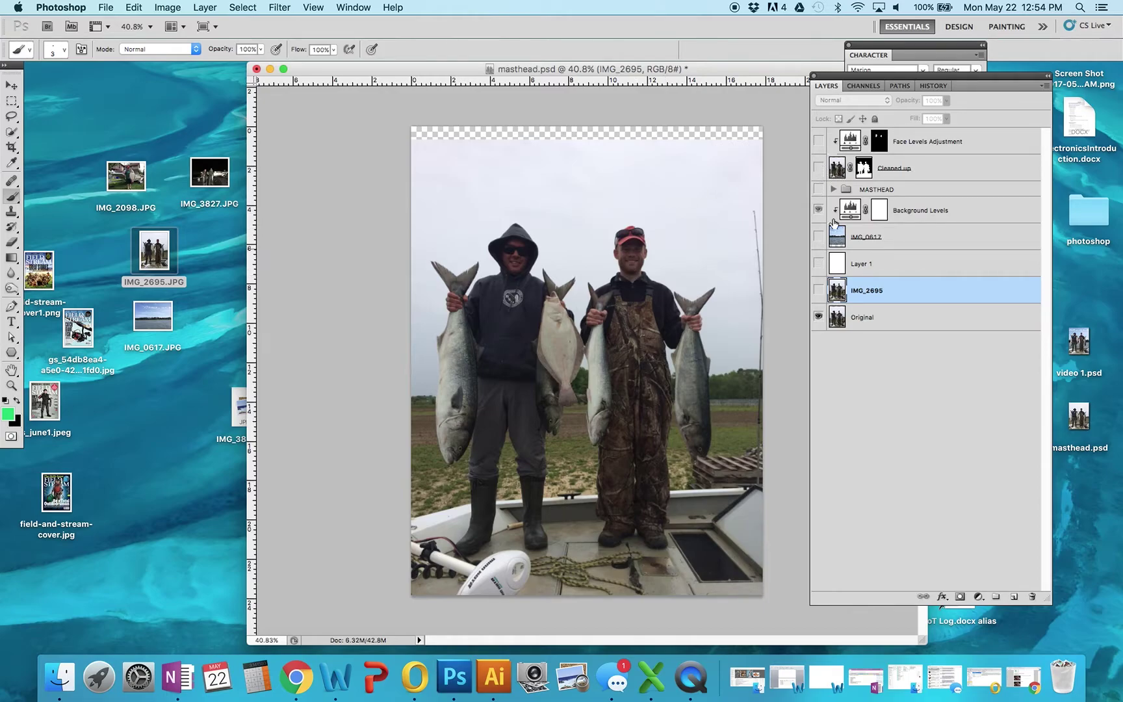
{"action": "left_click", "coordinate": [816, 170]}
{"action": "left_click", "coordinate": [818, 319]}
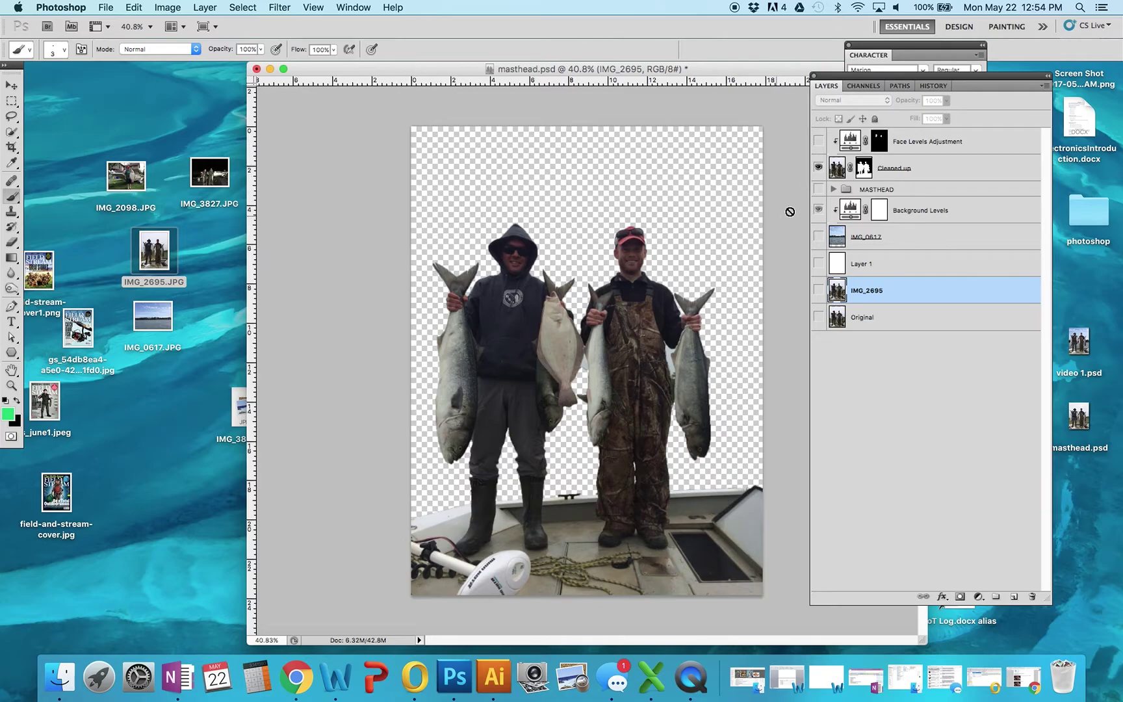
{"action": "left_click", "coordinate": [817, 142]}
{"action": "left_click", "coordinate": [817, 142]}
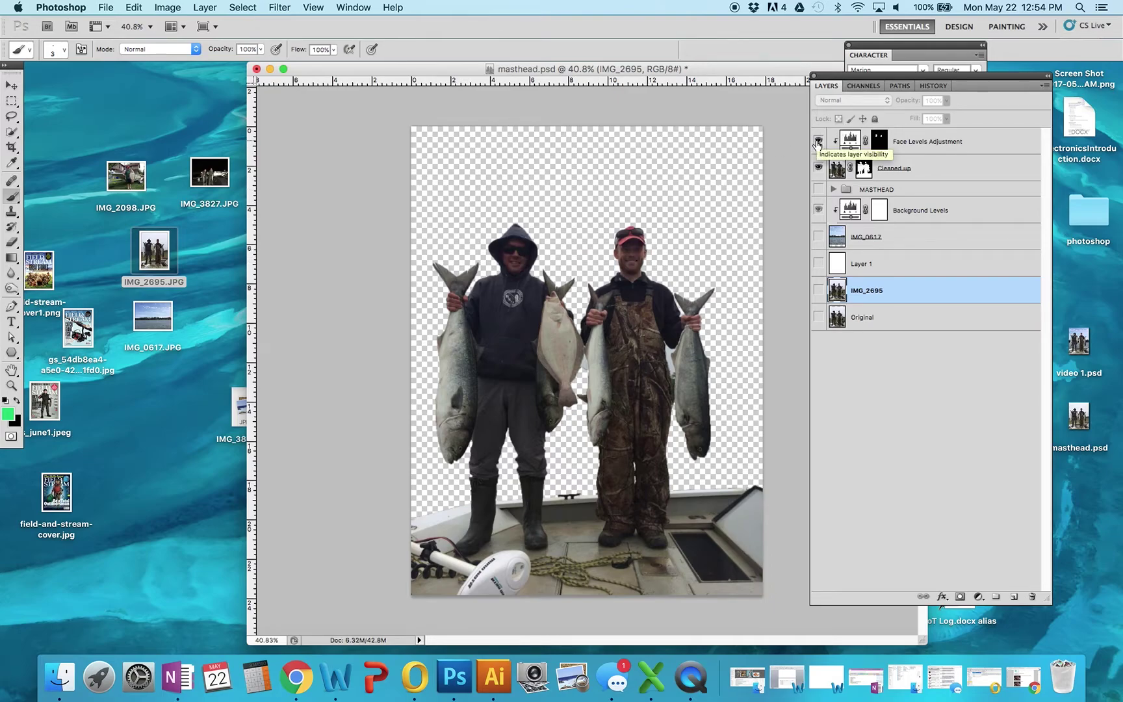
{"action": "left_click", "coordinate": [818, 142]}
{"action": "left_click", "coordinate": [817, 142]}
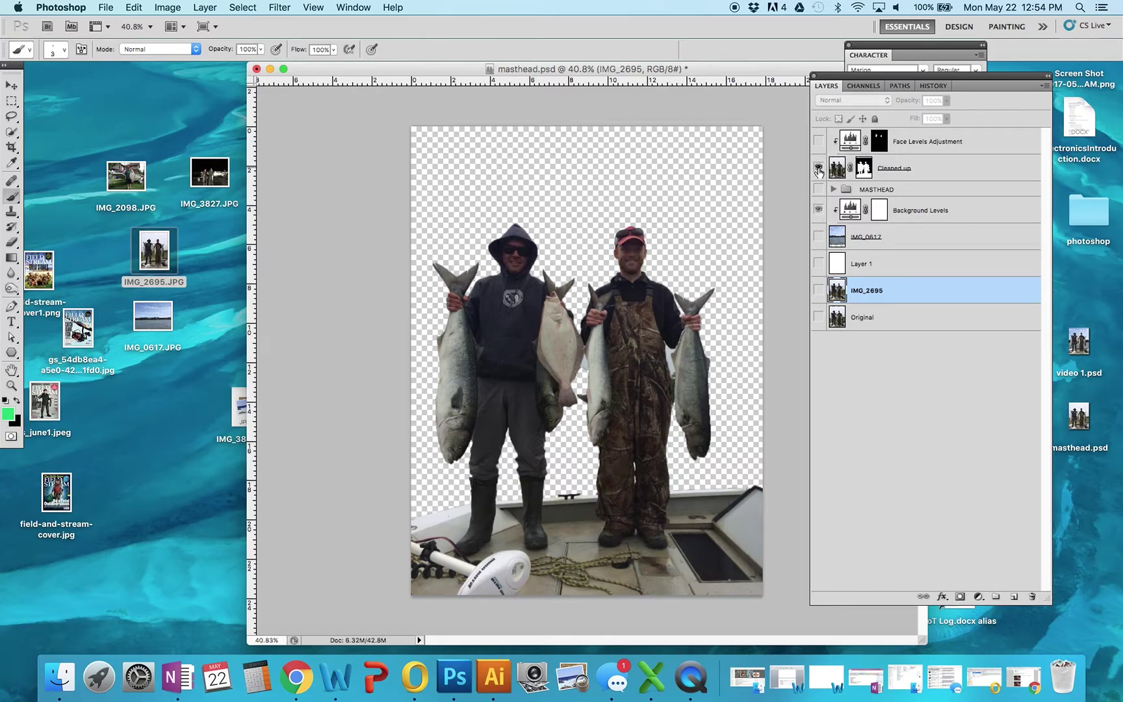
- Show the IMG_2695 layer instead of Cleaned up and add a Levels adjustment layer above it
{"action": "left_click", "coordinate": [818, 169]}
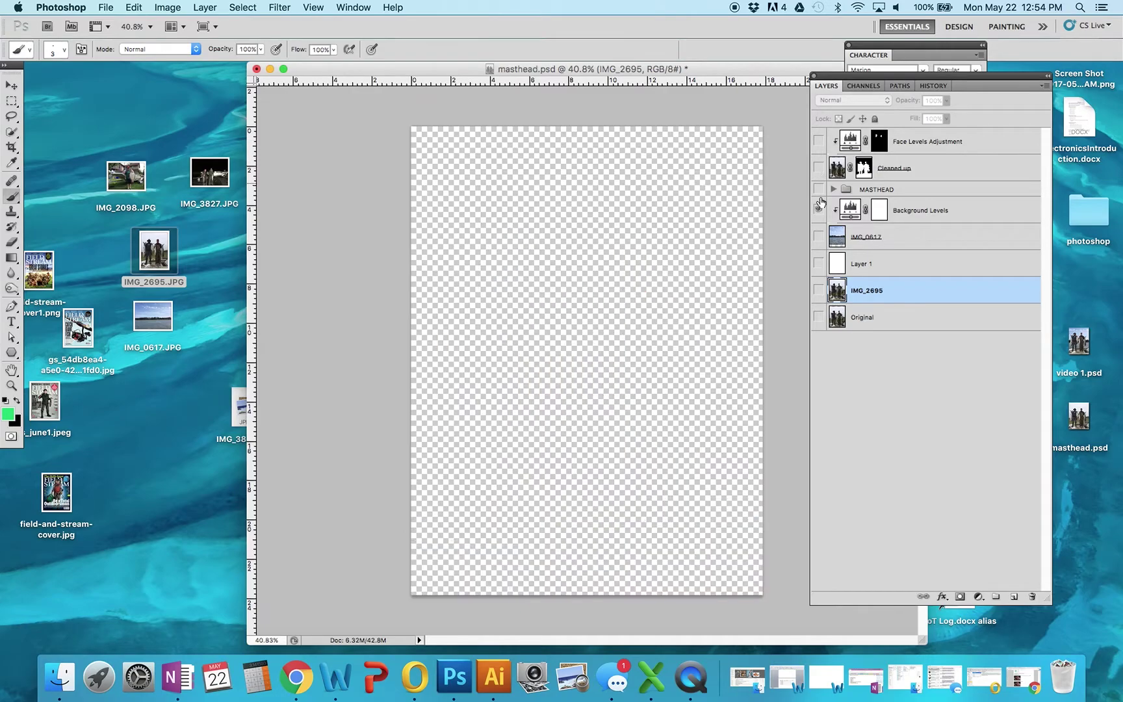
{"action": "left_click", "coordinate": [818, 291]}
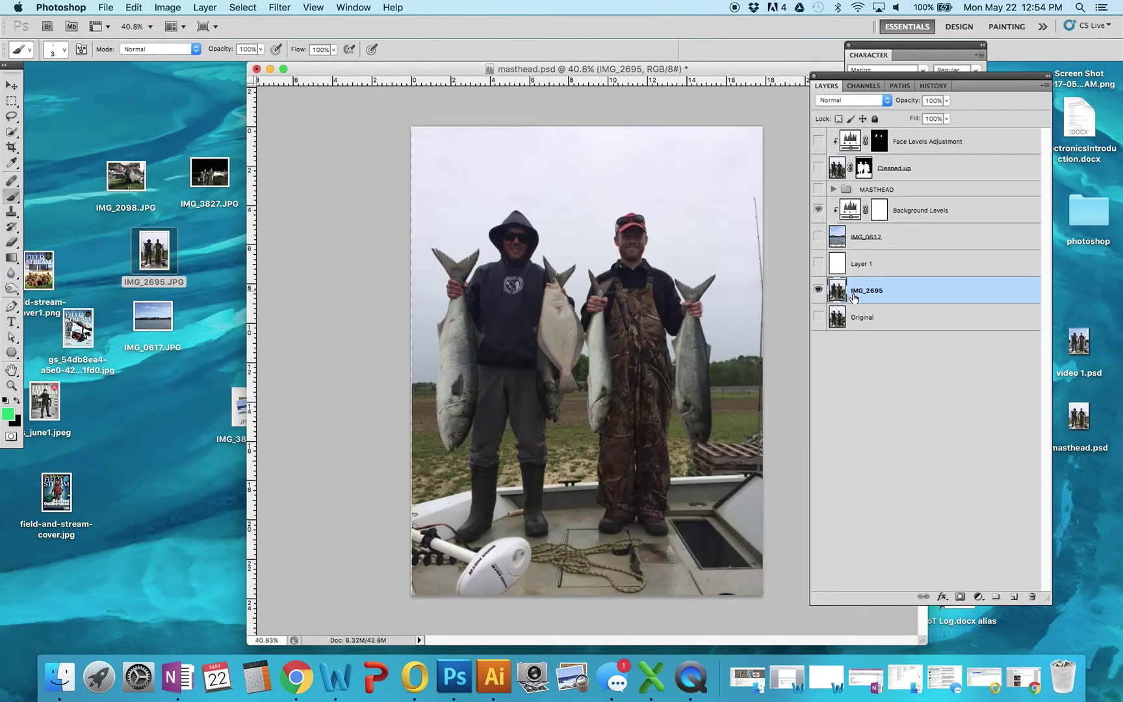
{"action": "left_click", "coordinate": [979, 597]}
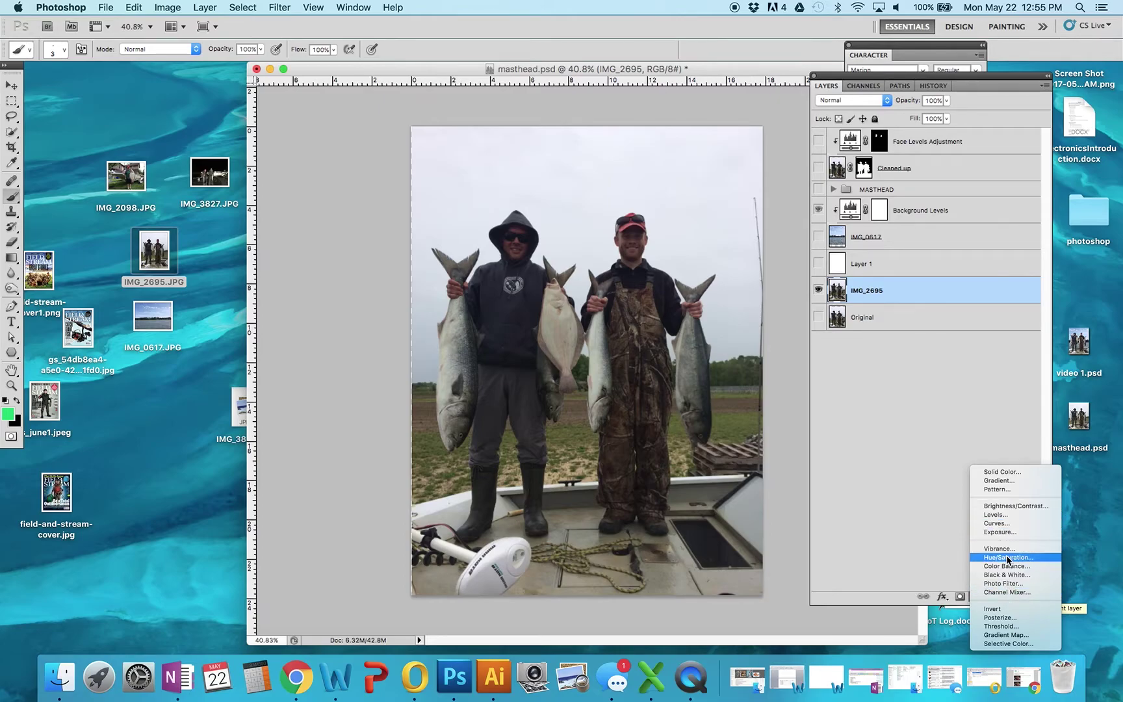
{"action": "left_click", "coordinate": [1006, 514]}
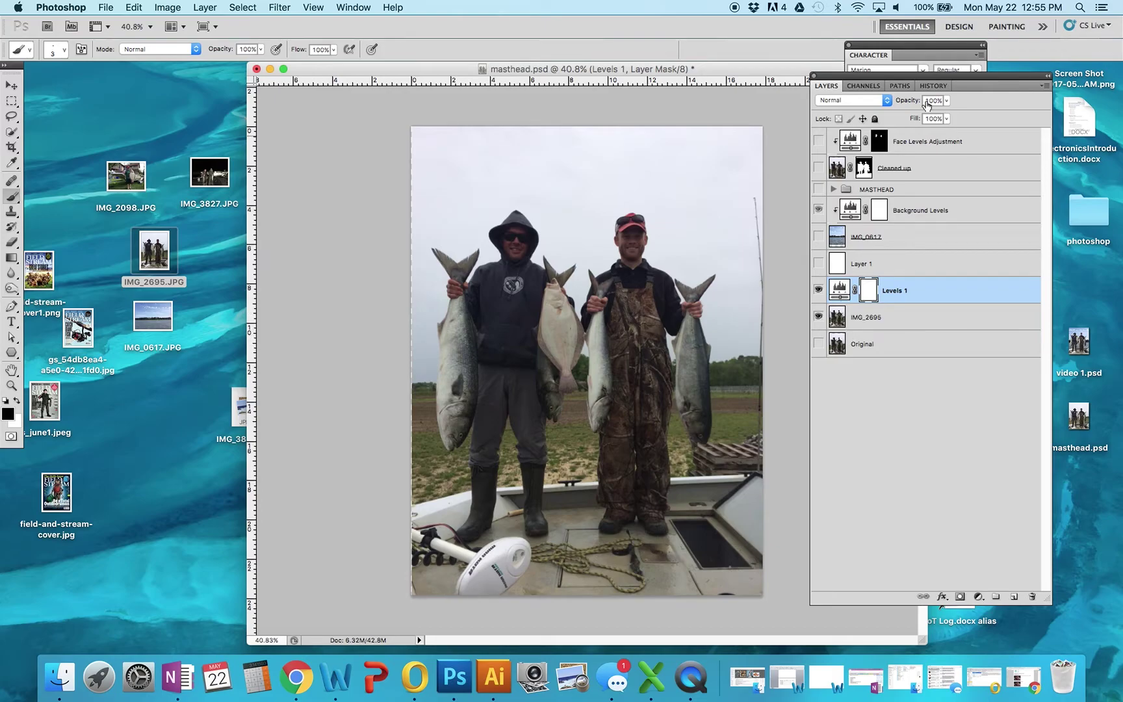
- Move the Levels settings clear of the image and set the input levels to 25, 1.44 and 227
{"action": "left_click_drag", "start_coordinate": [931, 77], "coordinate": [967, 375]}
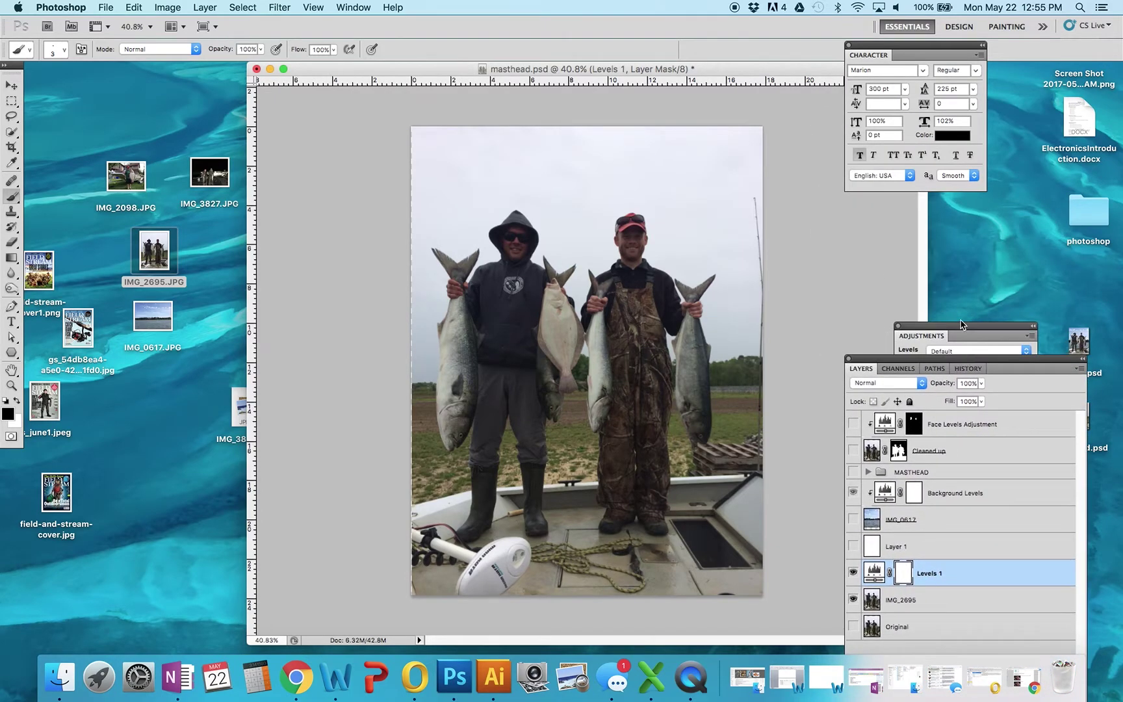
{"action": "double_click", "coordinate": [964, 325]}
{"action": "left_click_drag", "start_coordinate": [962, 310], "coordinate": [185, 228]}
{"action": "left_click_drag", "start_coordinate": [969, 358], "coordinate": [965, 215]}
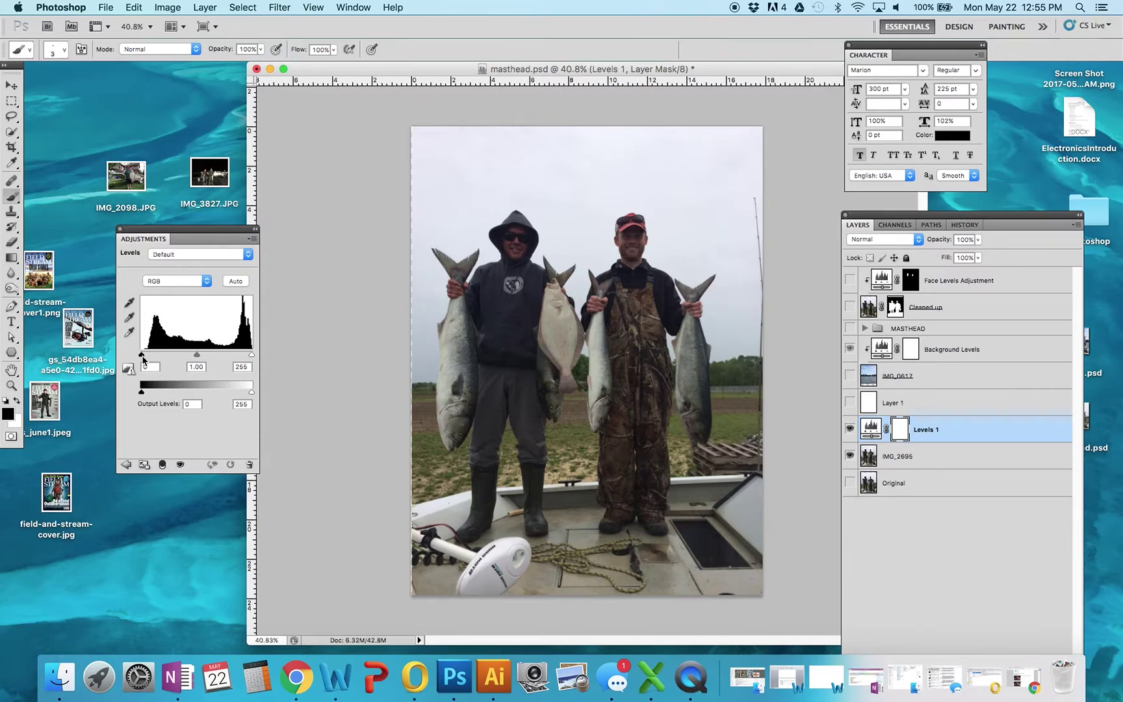
{"action": "left_click_drag", "start_coordinate": [252, 351], "coordinate": [248, 354]}
{"action": "left_click_drag", "start_coordinate": [142, 355], "coordinate": [181, 353]}
{"action": "left_click_drag", "start_coordinate": [248, 357], "coordinate": [183, 350]}
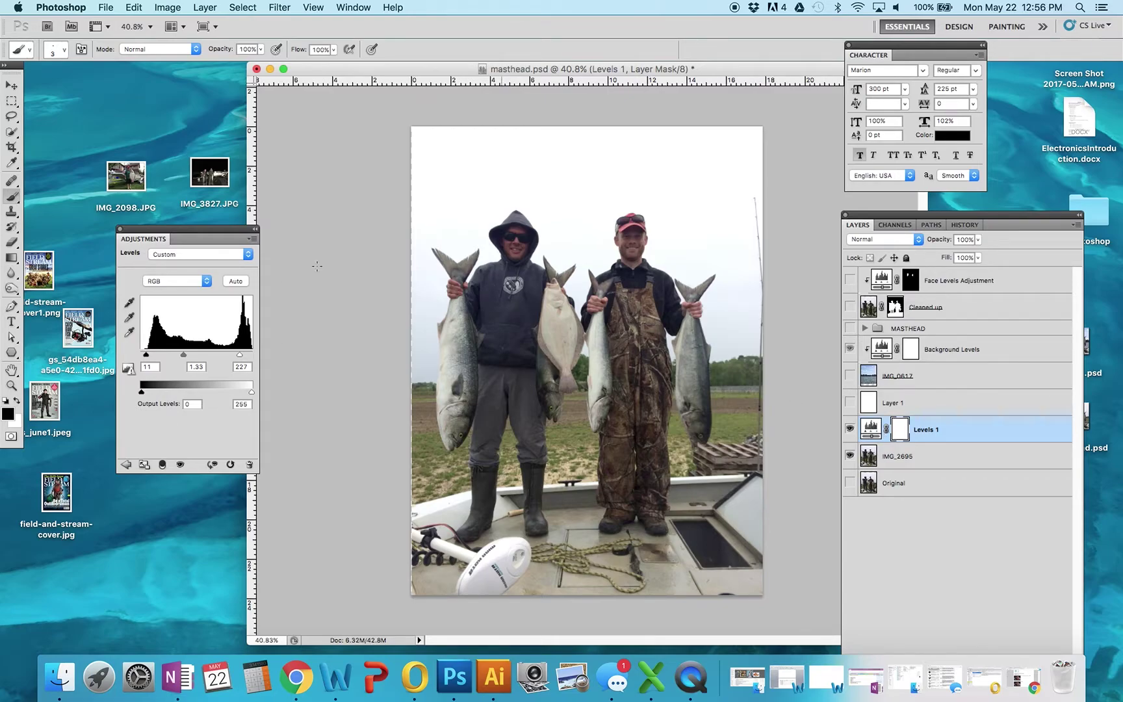
{"action": "left_click_drag", "start_coordinate": [181, 354], "coordinate": [152, 358]}
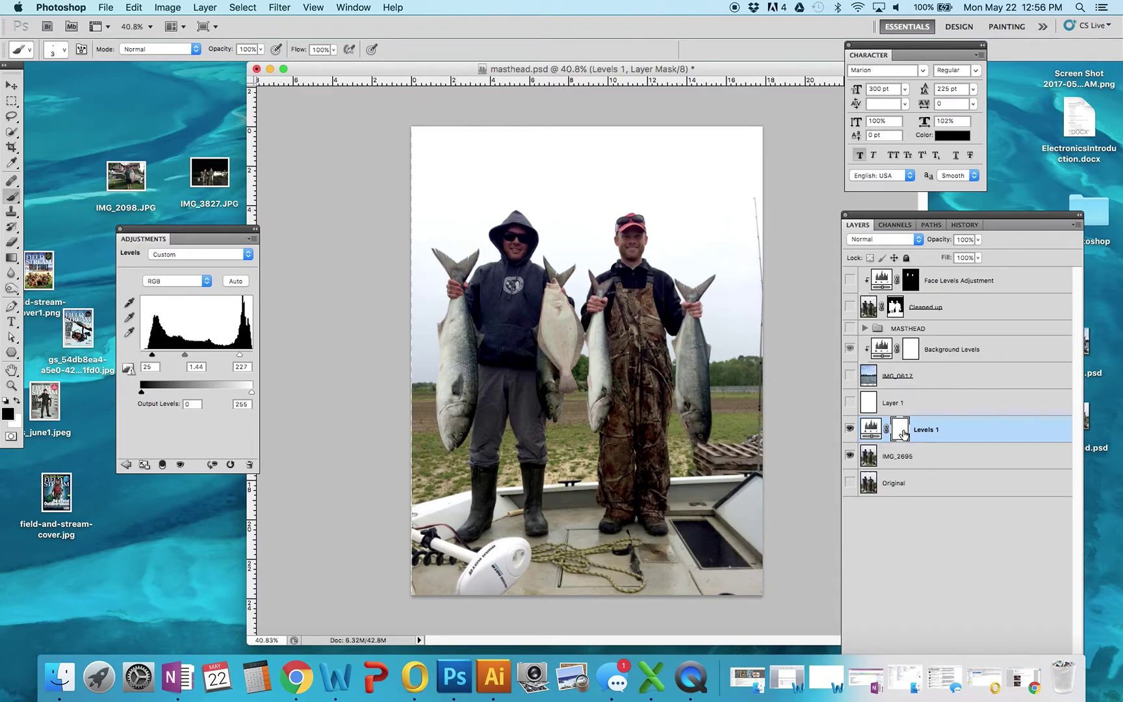
- Fill the Levels 1 layer mask with black at 100% opacity
{"action": "left_click", "coordinate": [134, 7]}
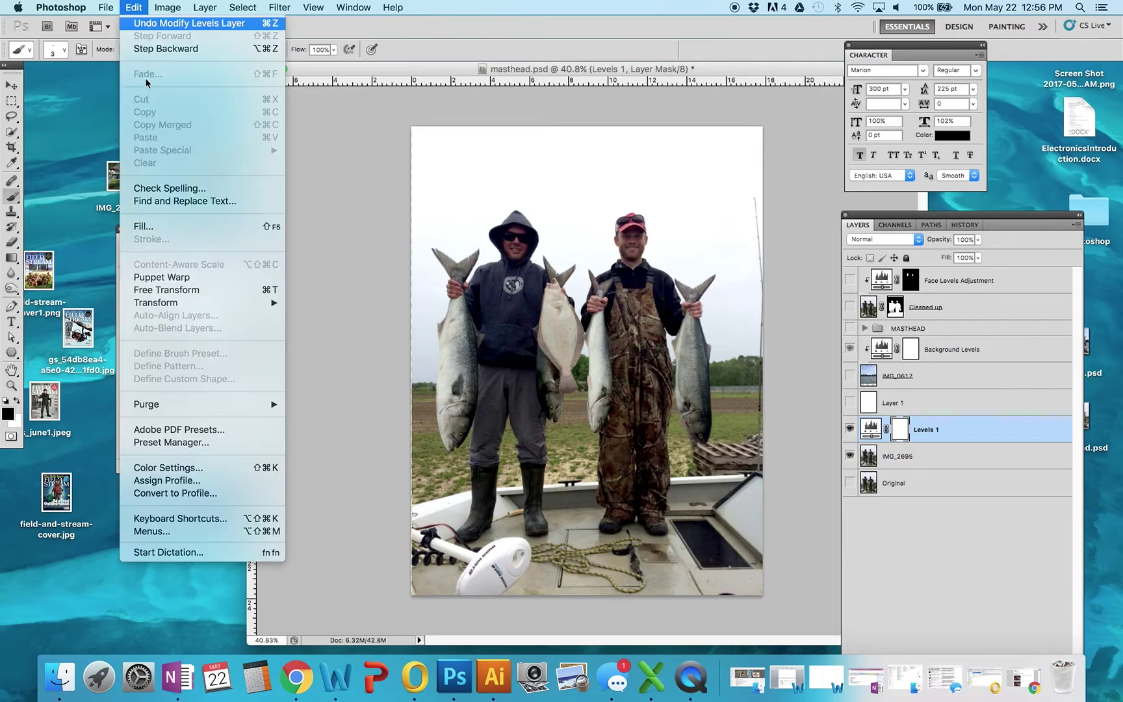
{"action": "left_click", "coordinate": [145, 226]}
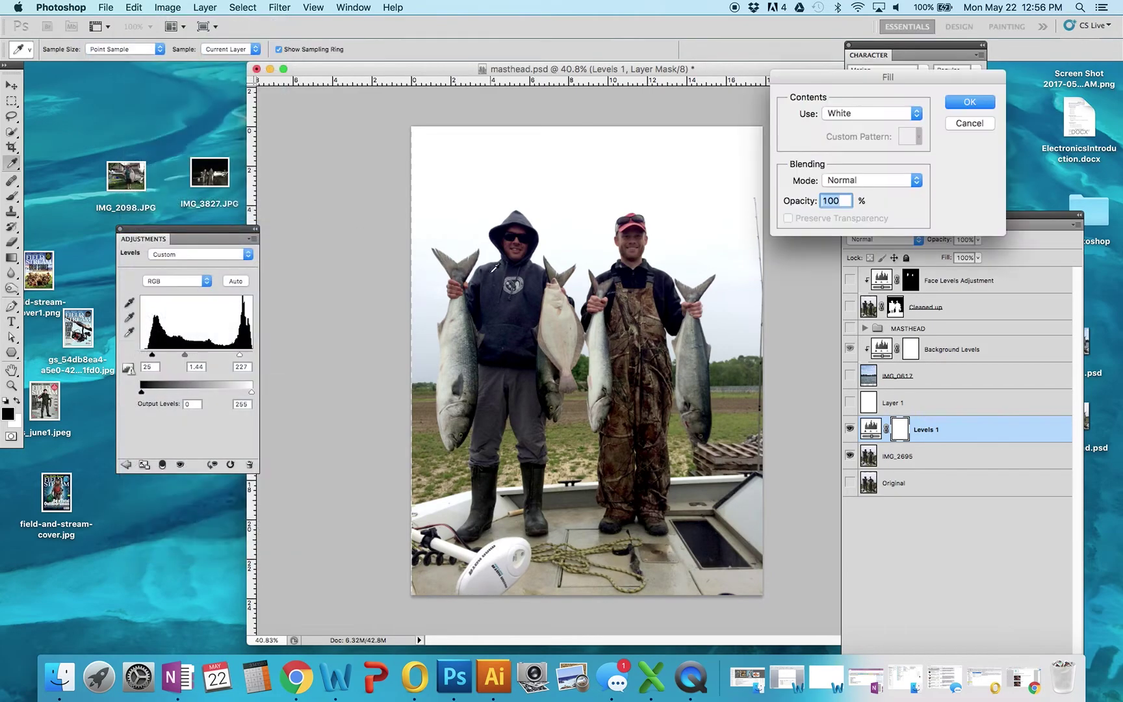
{"action": "left_click", "coordinate": [860, 113]}
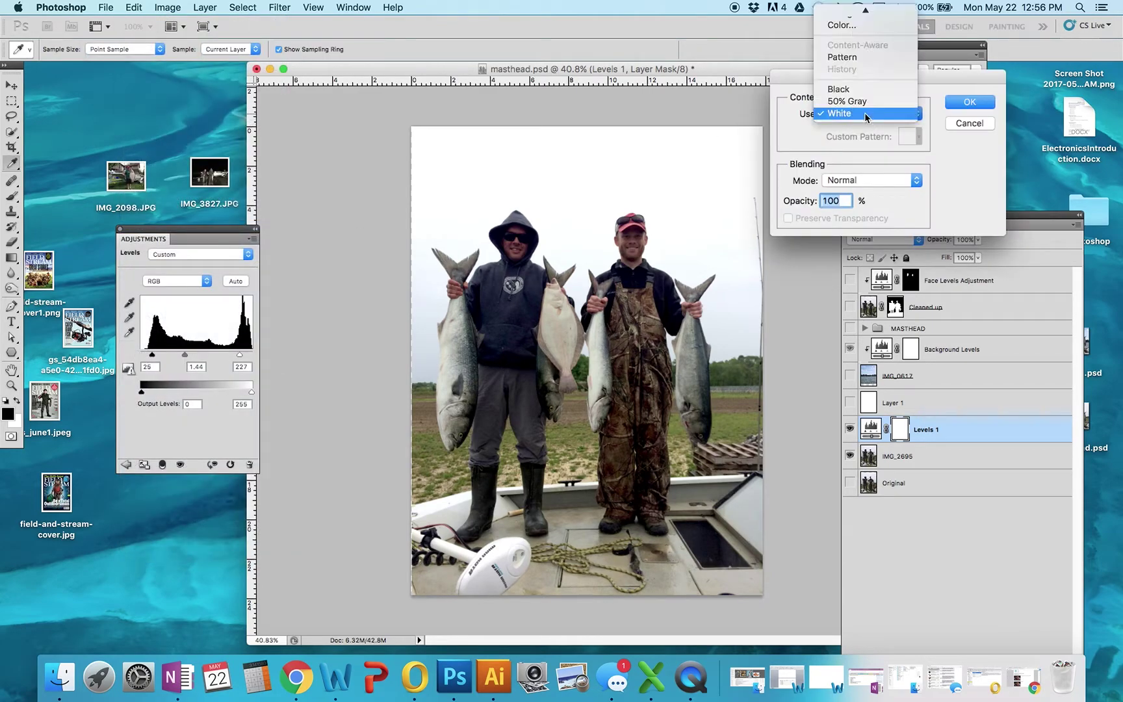
{"action": "left_click", "coordinate": [841, 86]}
{"action": "left_click", "coordinate": [953, 102]}
- Set up the Brush tool with a white foreground colour, a size of 70 px and a hardness of 13%
{"action": "key", "text": "b"}
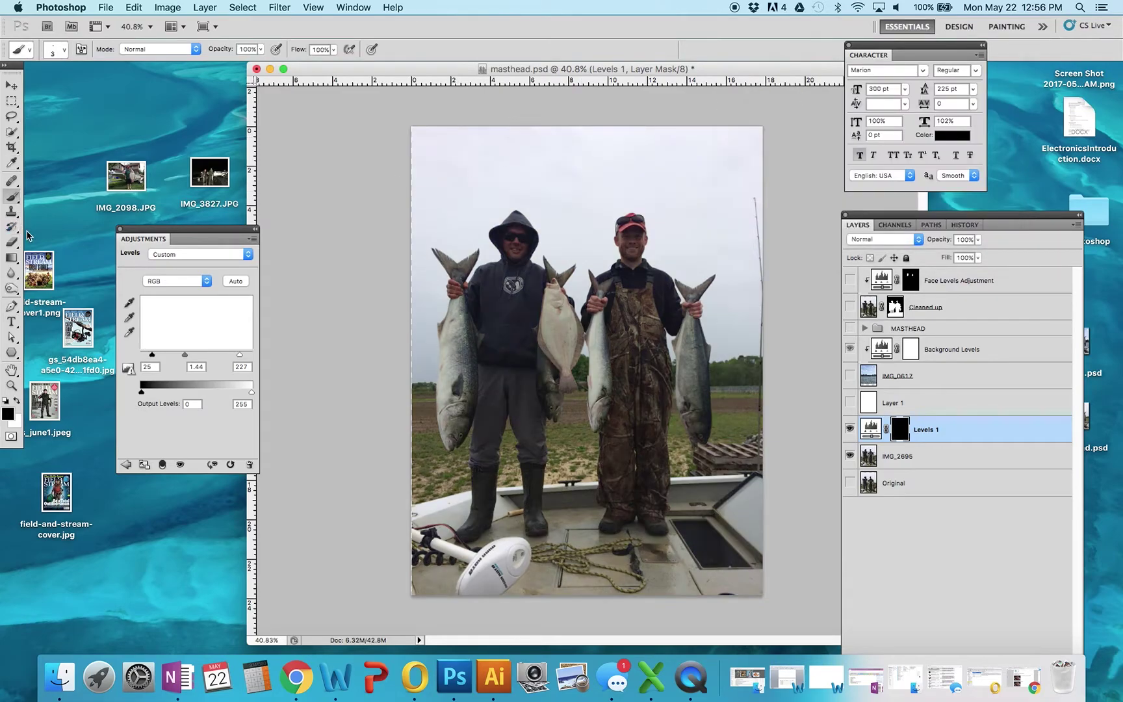
{"action": "left_click", "coordinate": [17, 401]}
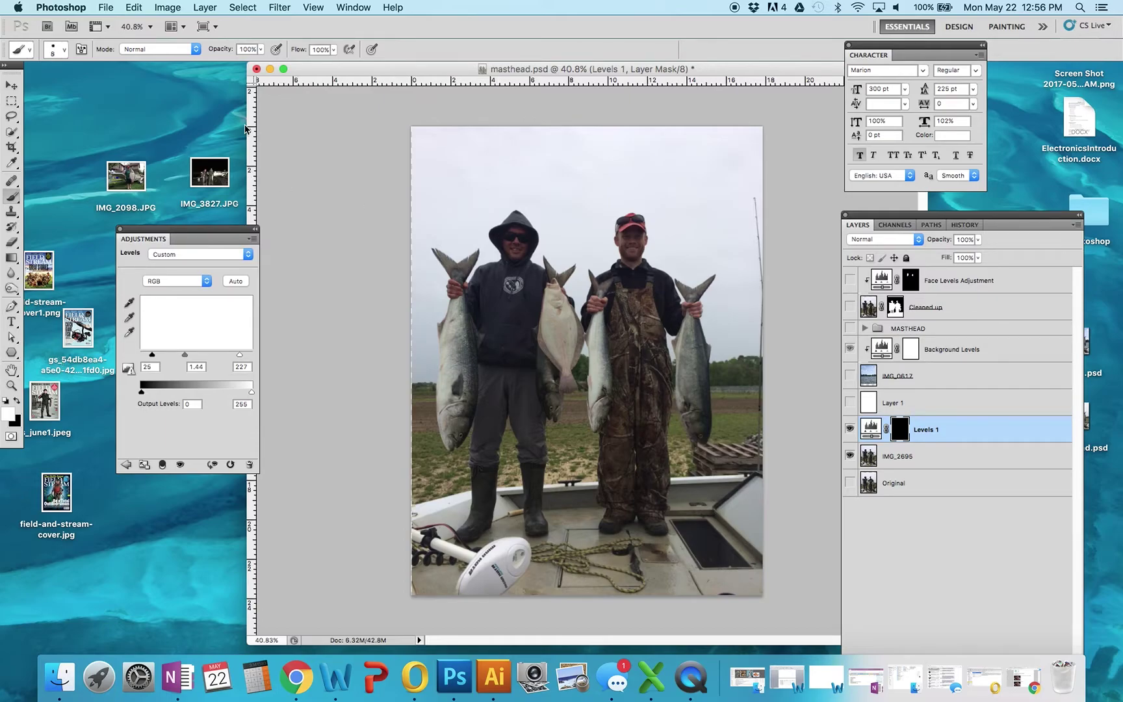
{"action": "left_click", "coordinate": [65, 51]}
{"action": "left_click_drag", "start_coordinate": [60, 82], "coordinate": [76, 87]}
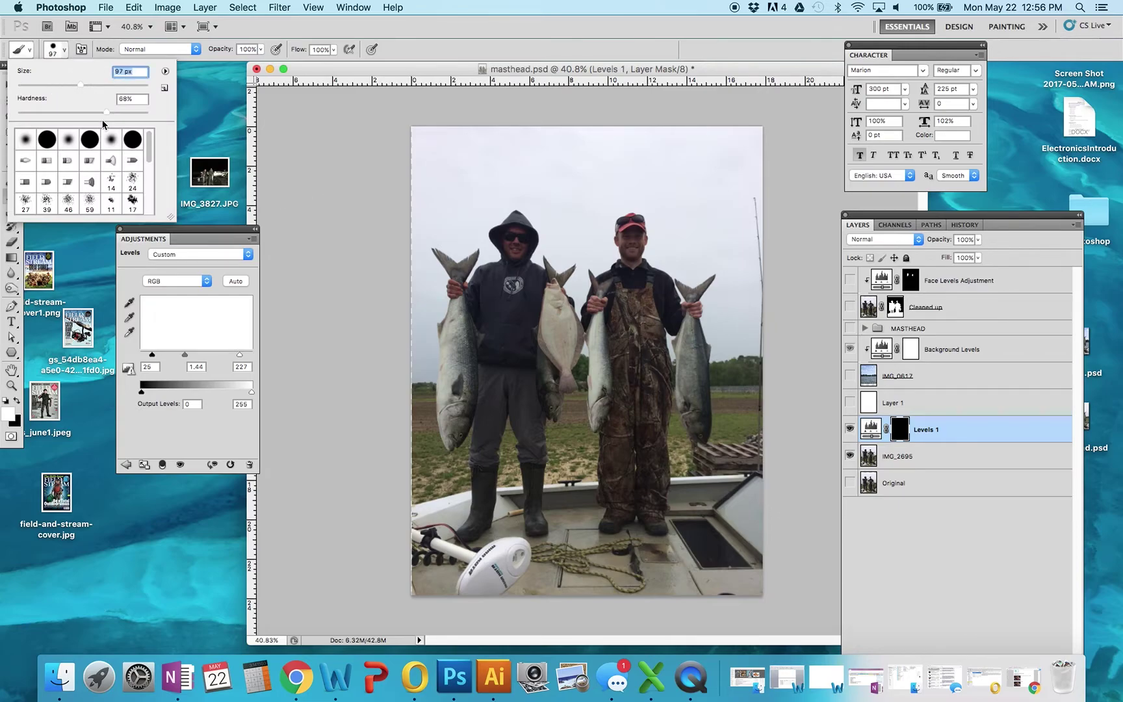
{"action": "left_click_drag", "start_coordinate": [84, 113], "coordinate": [34, 111]}
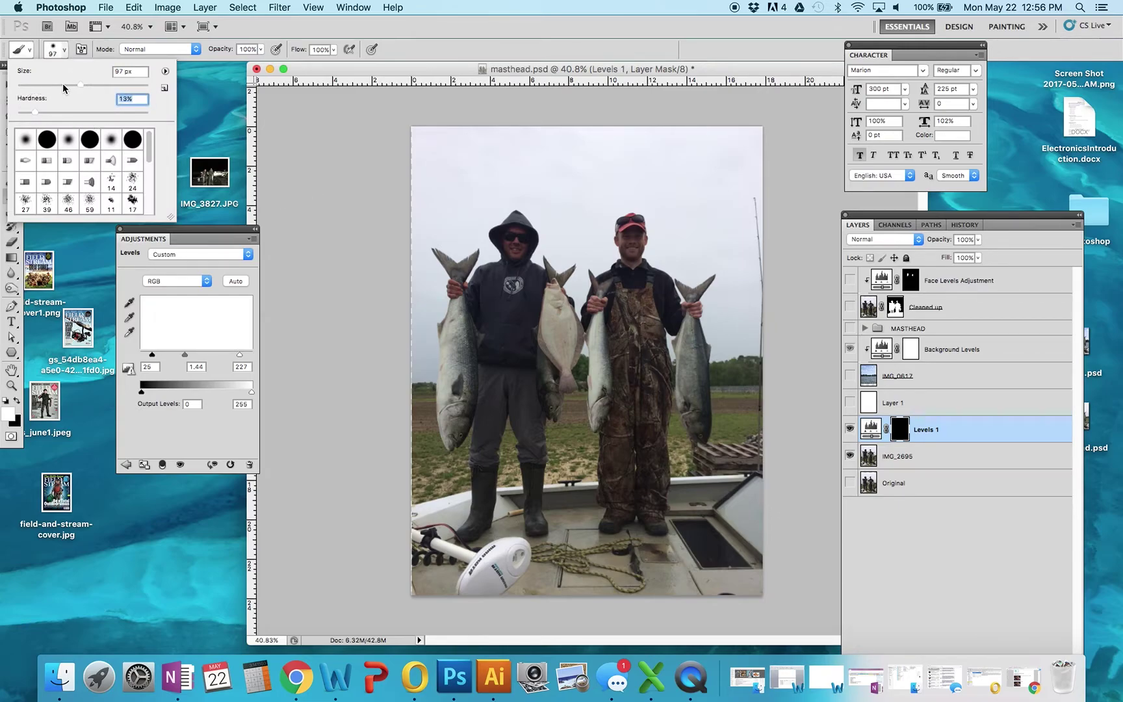
{"action": "left_click", "coordinate": [65, 84]}
- Paint white over both men's faces on the Levels 1 mask to reveal the brightening there
{"action": "left_click", "coordinate": [515, 249]}
{"action": "left_click_drag", "start_coordinate": [506, 239], "coordinate": [511, 250]}
{"action": "mouse_move", "coordinate": [629, 243]}
{"action": "left_mouse_down"}
{"action": "mouse_move", "coordinate": [625, 254]}
{"action": "mouse_move", "coordinate": [627, 231]}
{"action": "mouse_move", "coordinate": [628, 261]}
{"action": "mouse_move", "coordinate": [627, 235]}
{"action": "left_mouse_up"}
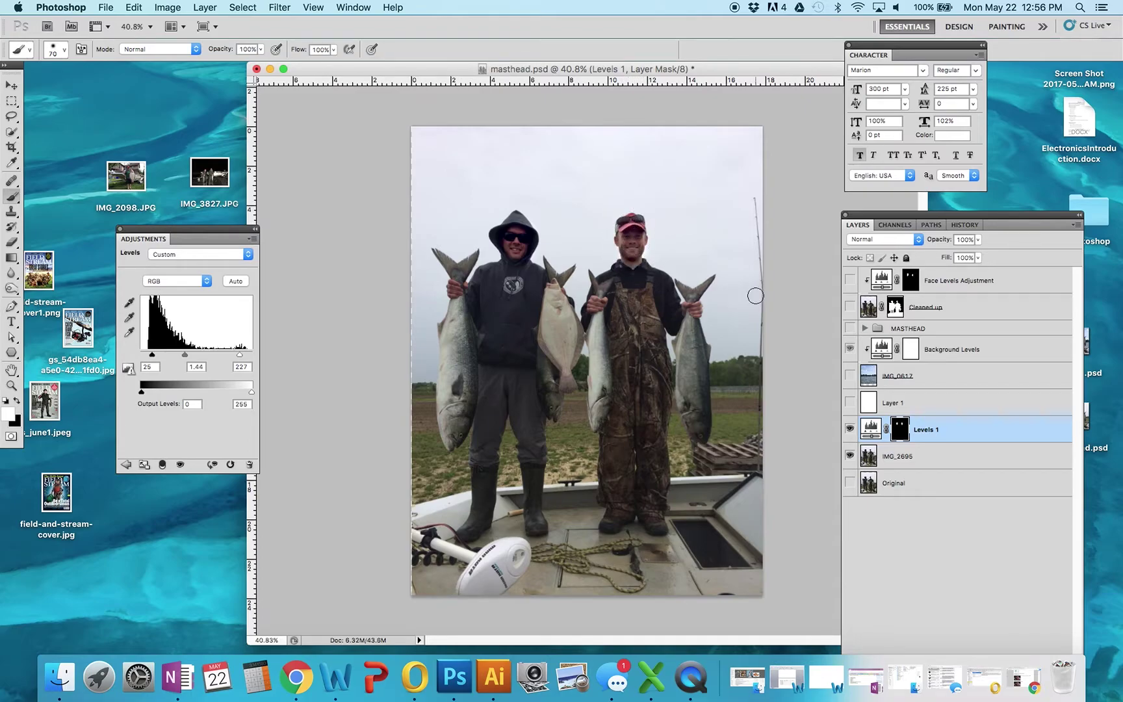
- Examine the Levels 1 mask and the Face Levels Adjustment mask on their own, and return to the normal image view
{"action": "left_click", "coordinate": [903, 433], "text": "alt"}
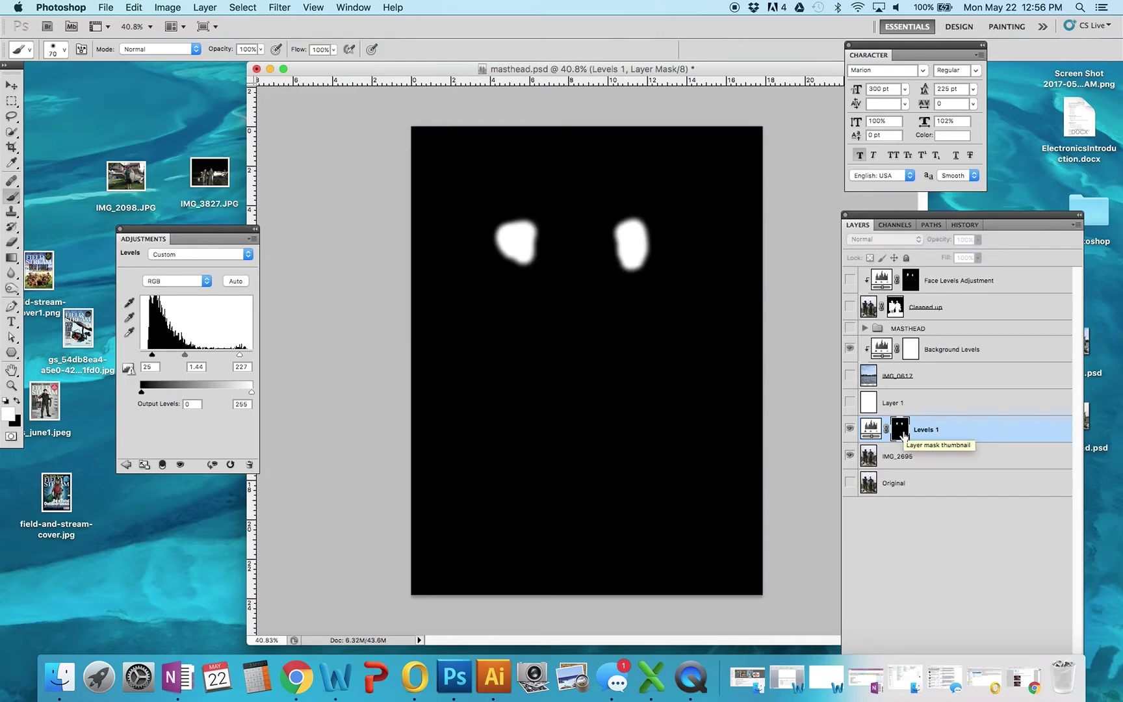
{"action": "left_click", "coordinate": [911, 281]}
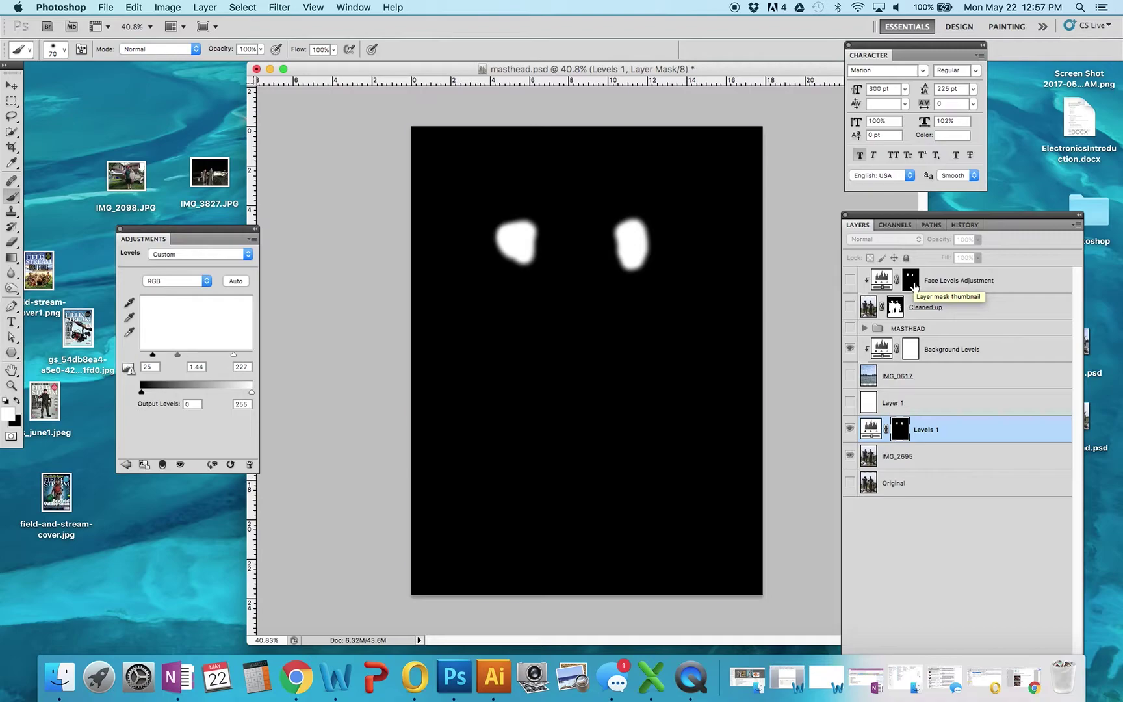
{"action": "left_click", "coordinate": [912, 286], "text": "alt"}
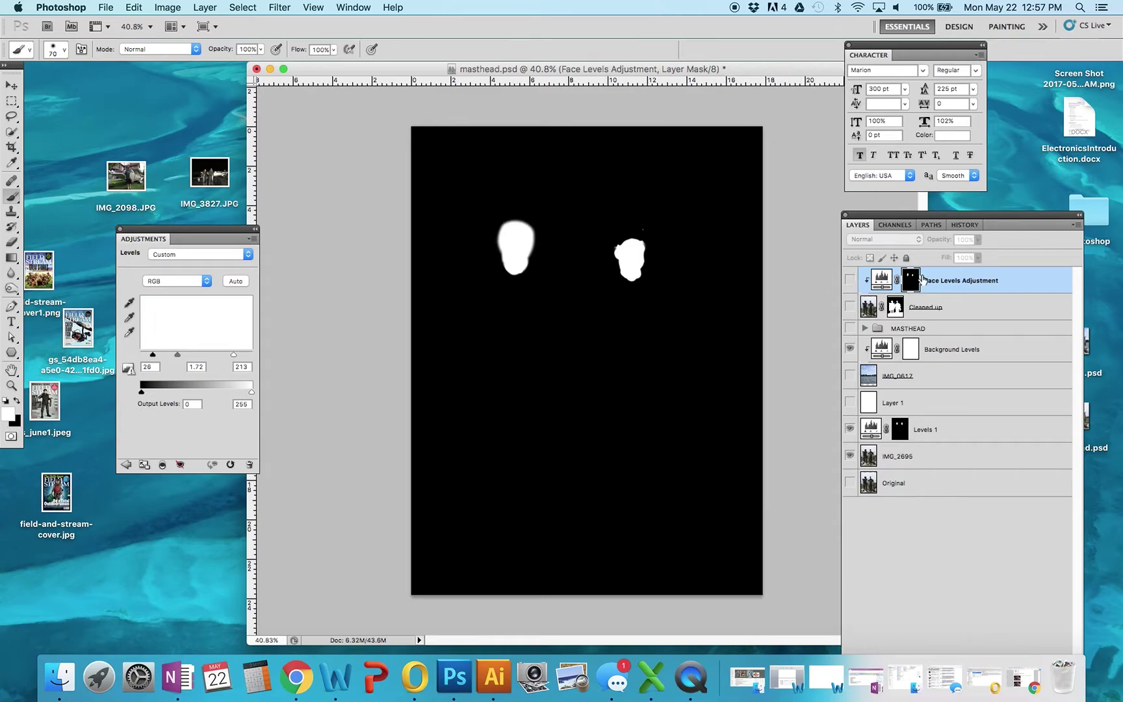
{"action": "left_click", "coordinate": [851, 280]}
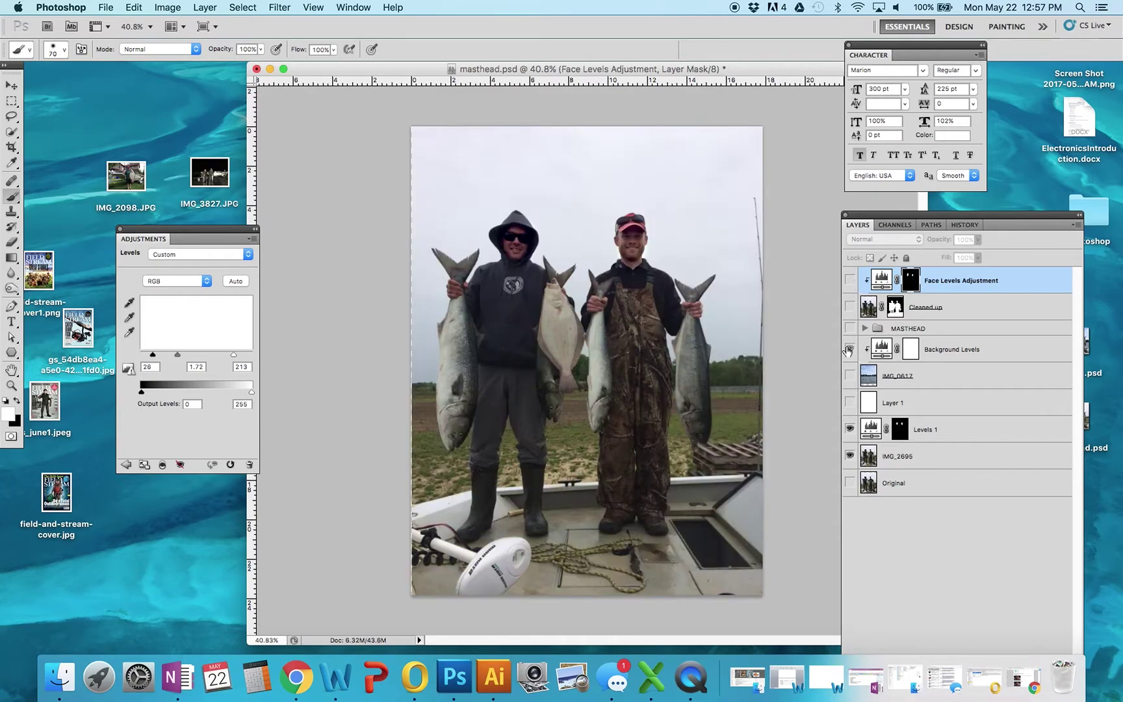
- Compare the photo with the Levels 1 adjustment hidden and shown, and briefly preview the Cleaned up layer over it
{"action": "left_click", "coordinate": [850, 429]}
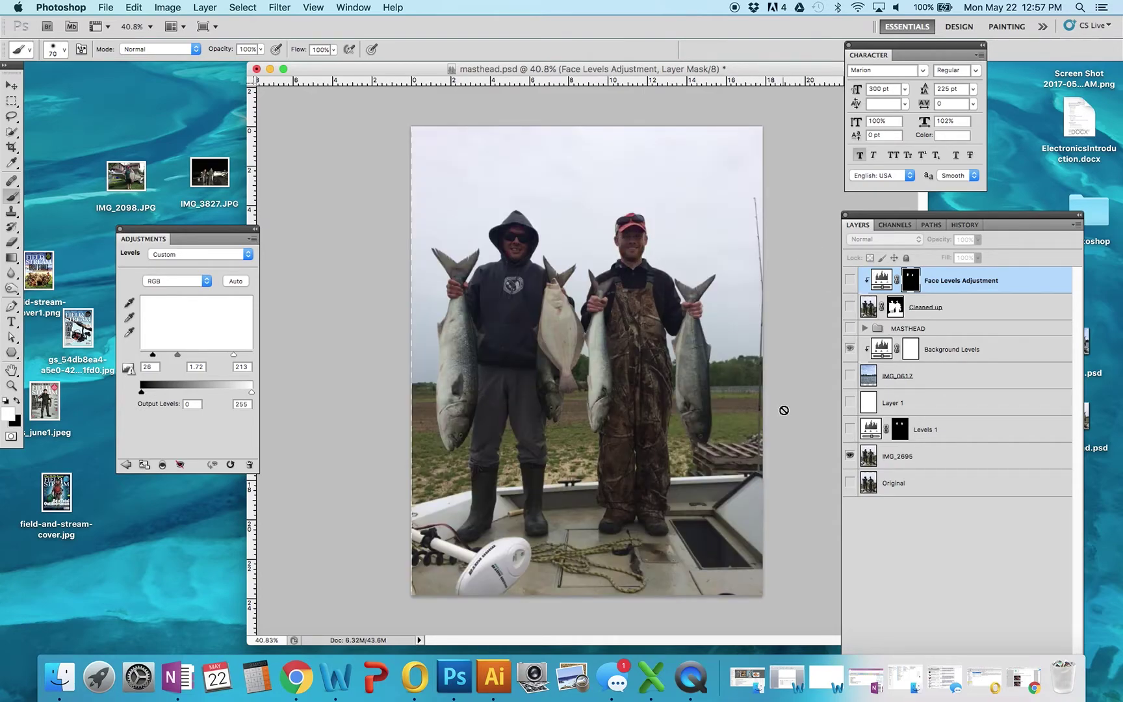
{"action": "left_click", "coordinate": [851, 430]}
{"action": "left_click", "coordinate": [851, 430]}
{"action": "left_click", "coordinate": [852, 430]}
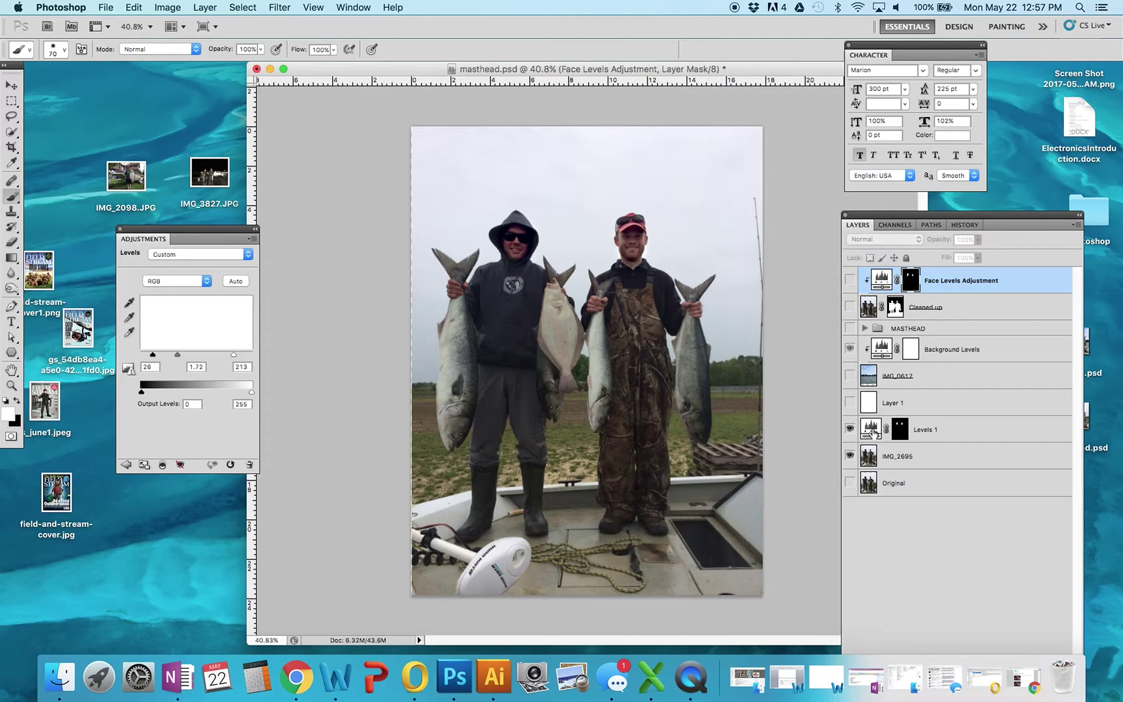
{"action": "left_click", "coordinate": [849, 307]}
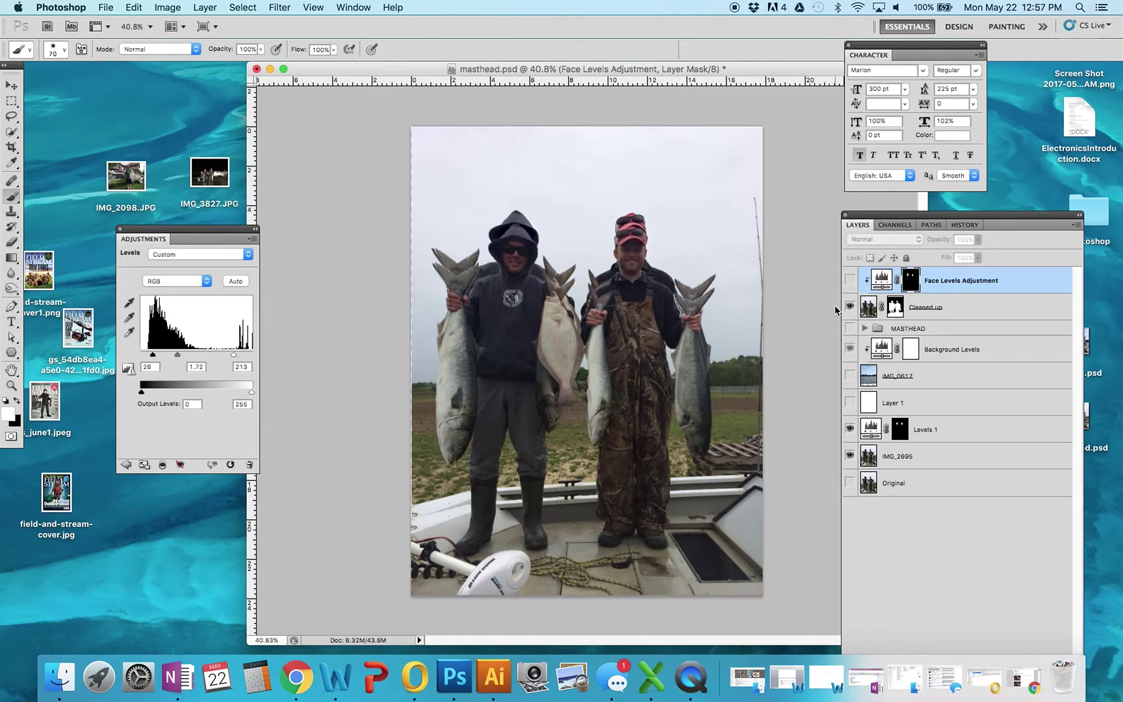
{"action": "left_click", "coordinate": [849, 307]}
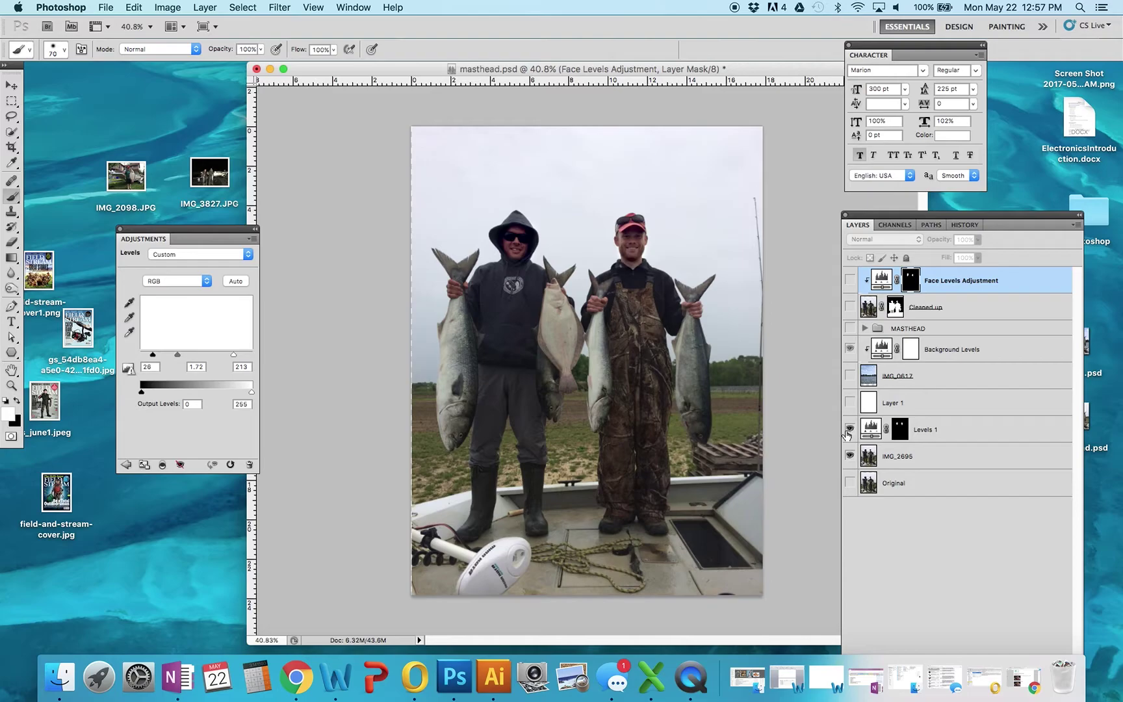
- Compare the Original layer on its own with the Cleaned up layer over it, keeping Levels 1 hidden
{"action": "left_click", "coordinate": [849, 429]}
{"action": "left_click", "coordinate": [850, 457]}
{"action": "left_click", "coordinate": [850, 483]}
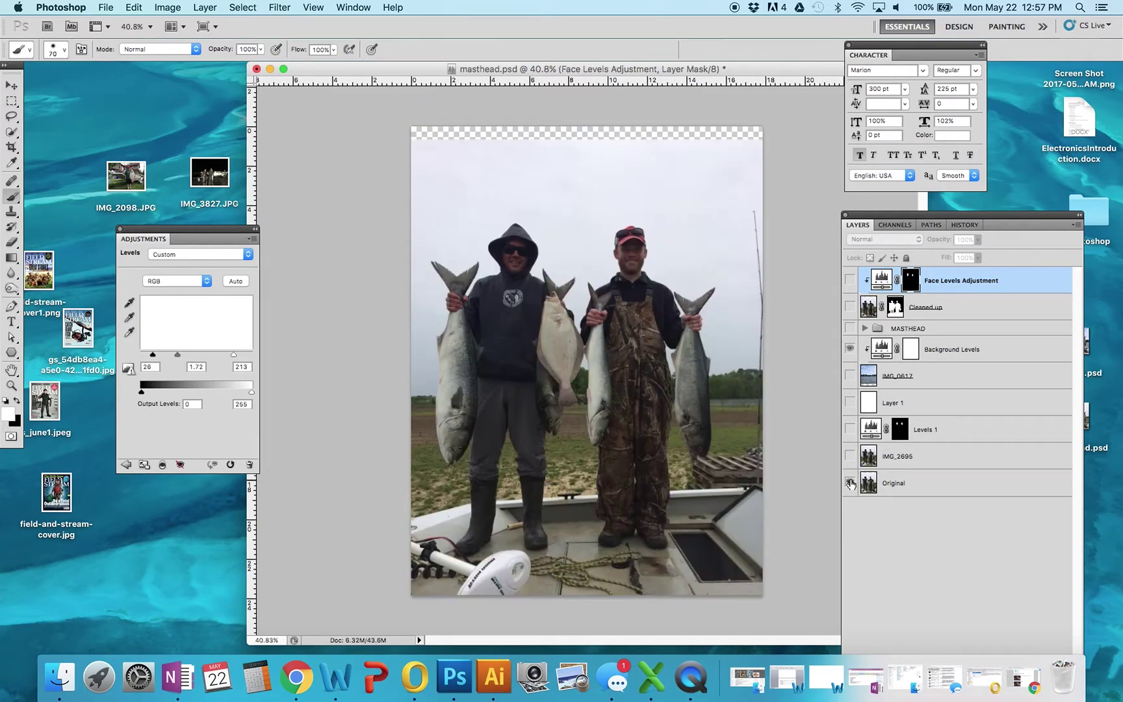
{"action": "left_click", "coordinate": [849, 307]}
{"action": "left_click", "coordinate": [850, 306]}
{"action": "left_click", "coordinate": [849, 307]}
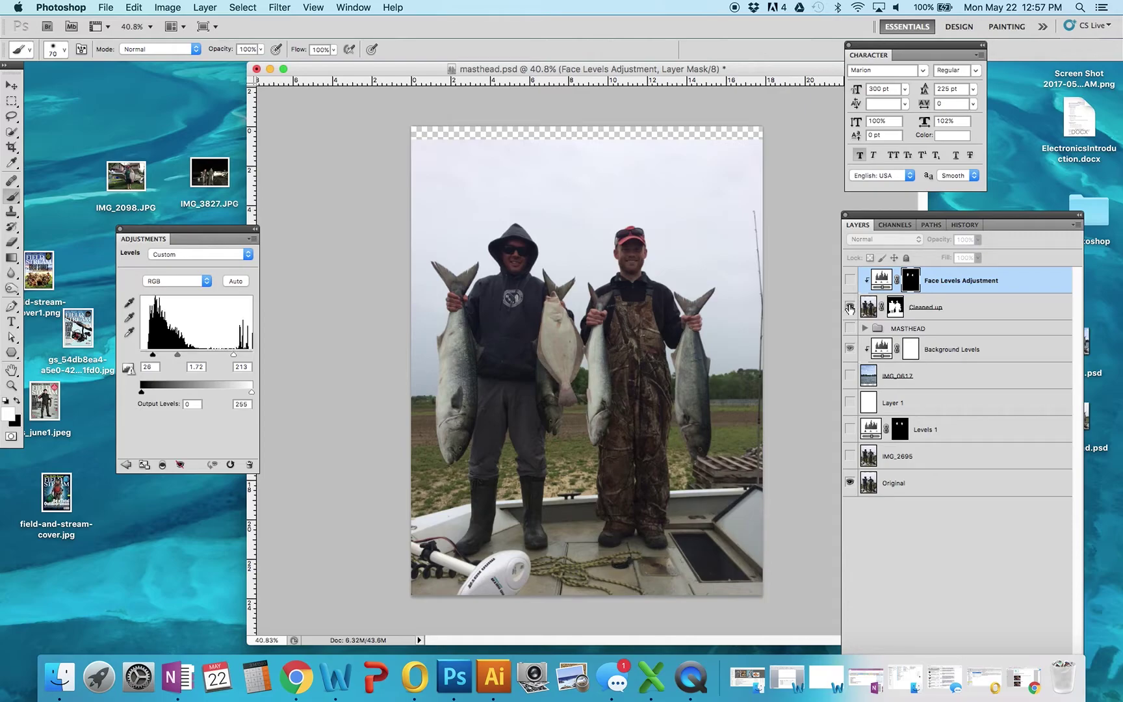
{"action": "left_click", "coordinate": [849, 306]}
{"action": "left_click", "coordinate": [849, 307]}
{"action": "left_click", "coordinate": [849, 307]}
{"action": "left_click", "coordinate": [850, 307]}
{"action": "left_click", "coordinate": [850, 307]}
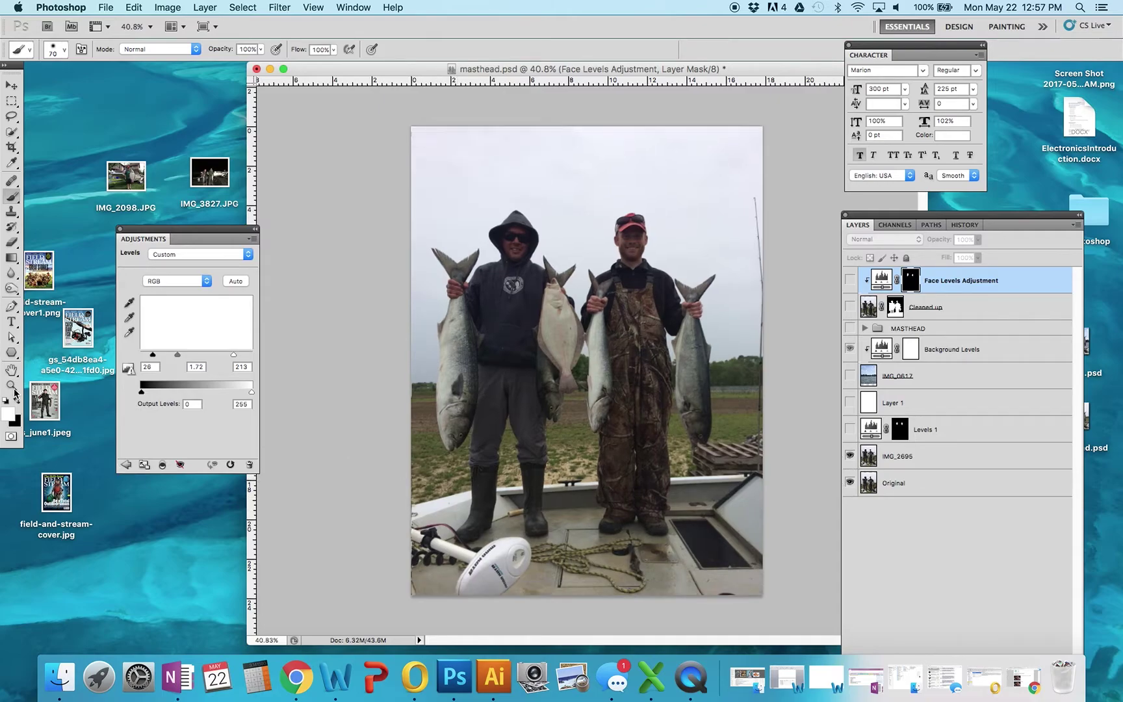
- Clone Stamp over the end of the wooden pole between the hooded man's boots on IMG_2695, and undo the last stroke
{"action": "left_click", "coordinate": [12, 386]}
{"action": "left_click_drag", "start_coordinate": [525, 515], "coordinate": [617, 513]}
{"action": "left_click", "coordinate": [12, 211]}
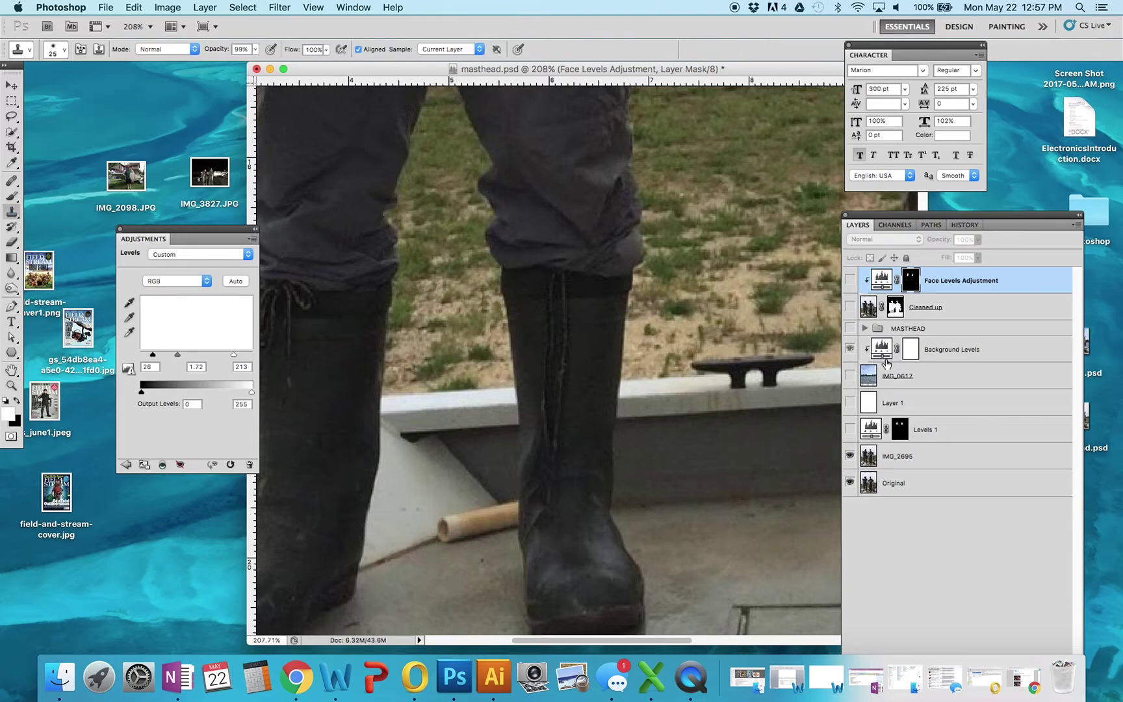
{"action": "left_click", "coordinate": [874, 458]}
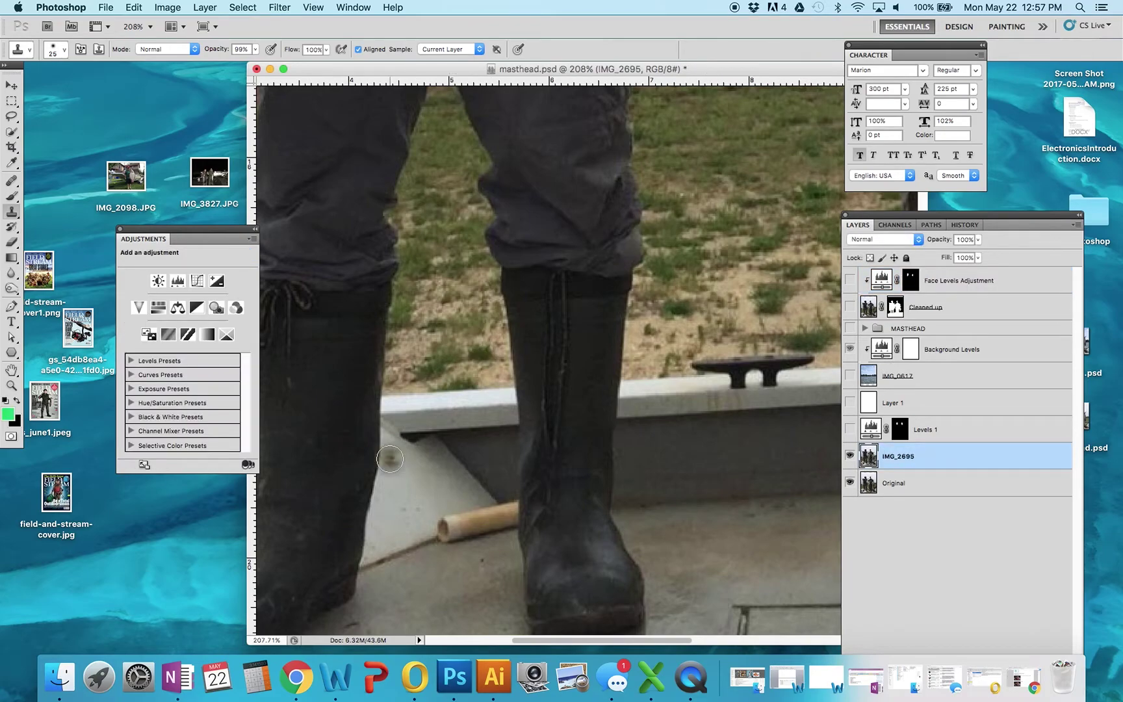
{"action": "left_click", "coordinate": [426, 504]}
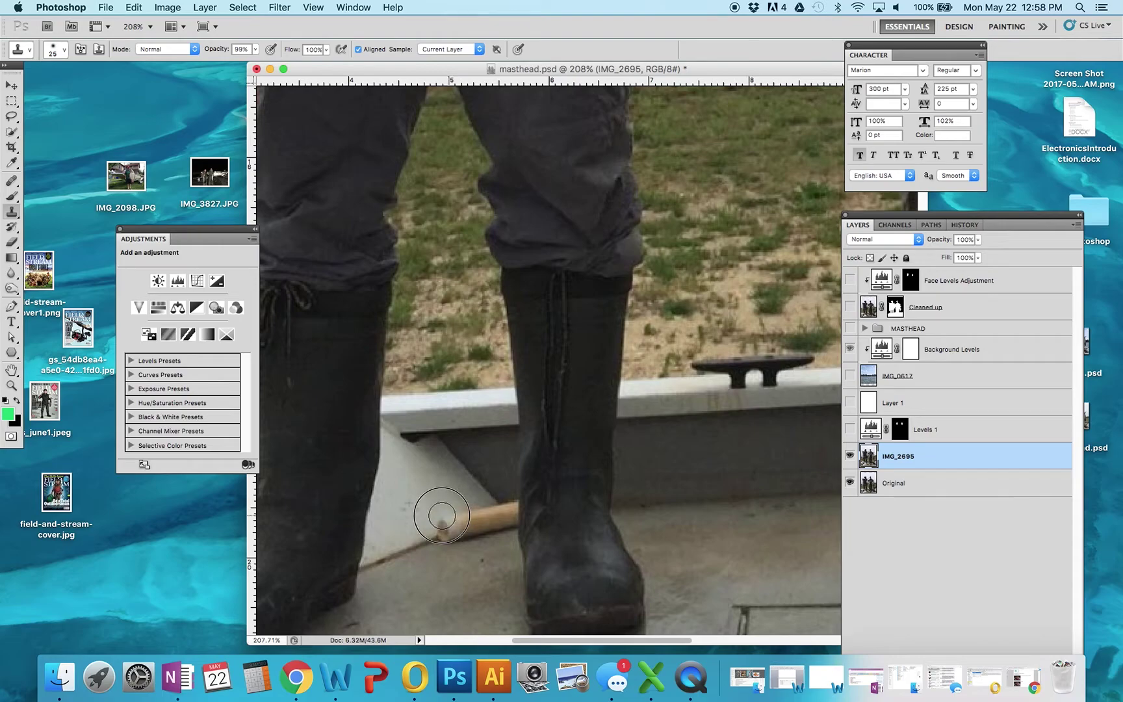
{"action": "left_click", "coordinate": [449, 512]}
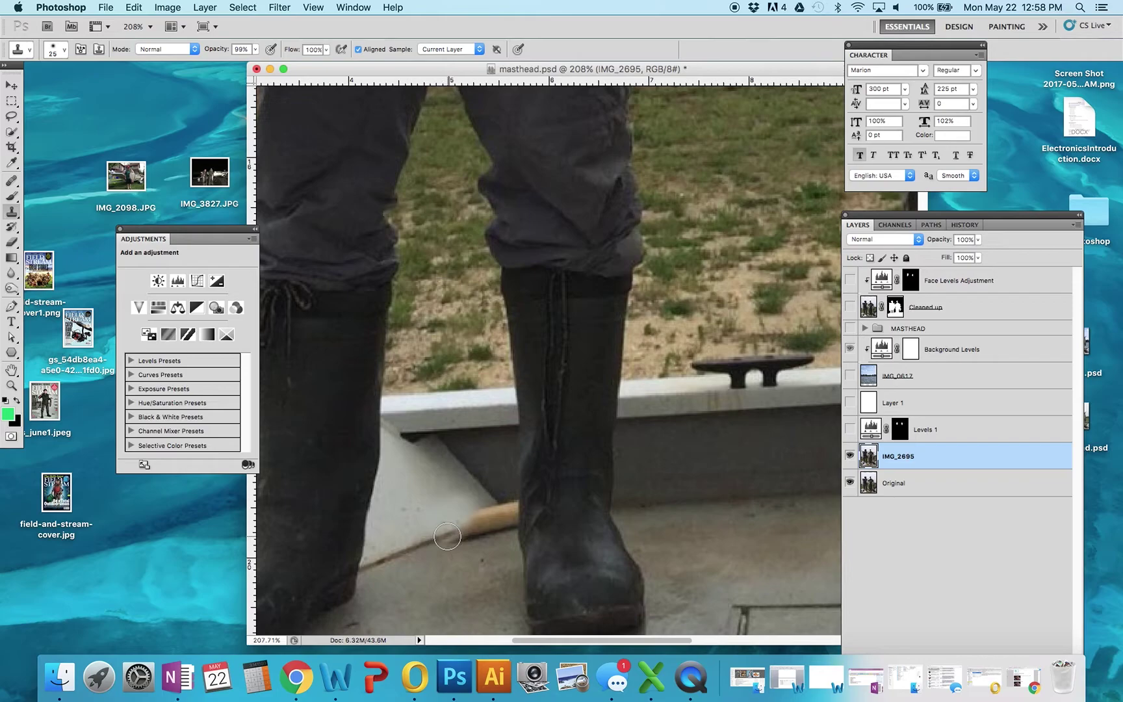
{"action": "left_click_drag", "start_coordinate": [446, 537], "coordinate": [464, 528]}
{"action": "key", "text": "super+z"}
{"action": "scroll", "coordinate": [494, 499], "scroll_direction": "down", "scroll_amount": 3}
{"action": "scroll", "coordinate": [495, 498], "scroll_direction": "down", "scroll_amount": 15}
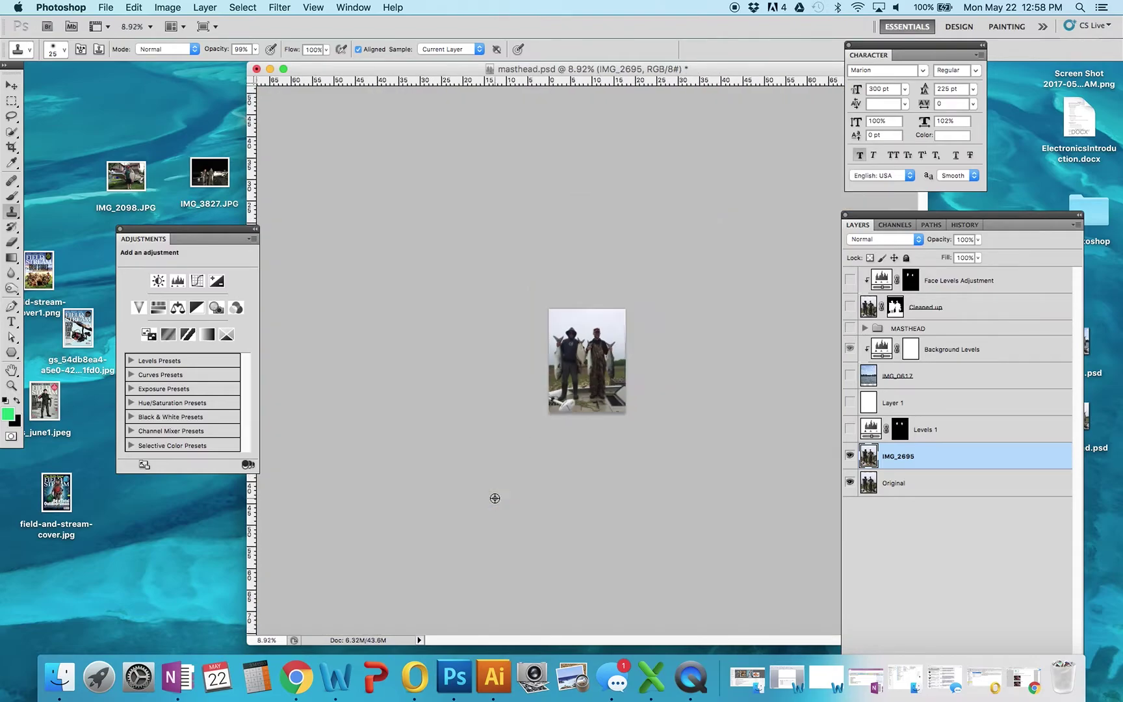
{"action": "scroll", "coordinate": [594, 338], "scroll_direction": "up", "scroll_amount": 5}
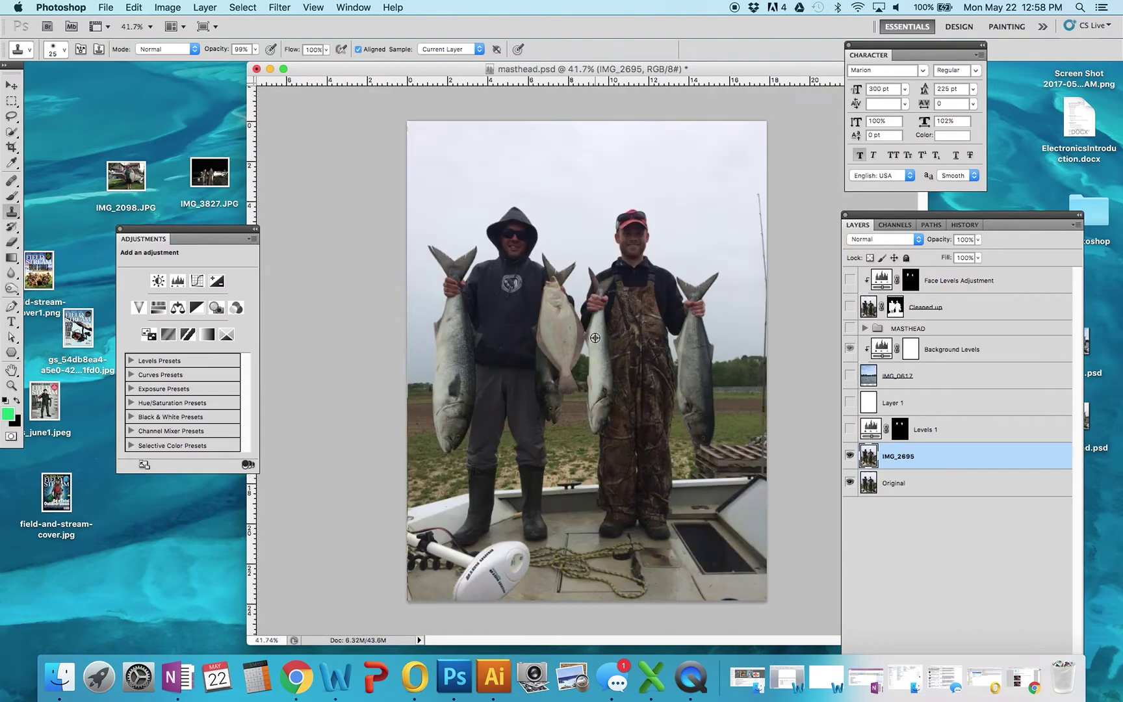
- Preview the Cleaned up and Face Levels Adjustment layers with IMG_2695 hidden, and return to showing IMG_2695 without Cleaned up
{"action": "left_click", "coordinate": [849, 456]}
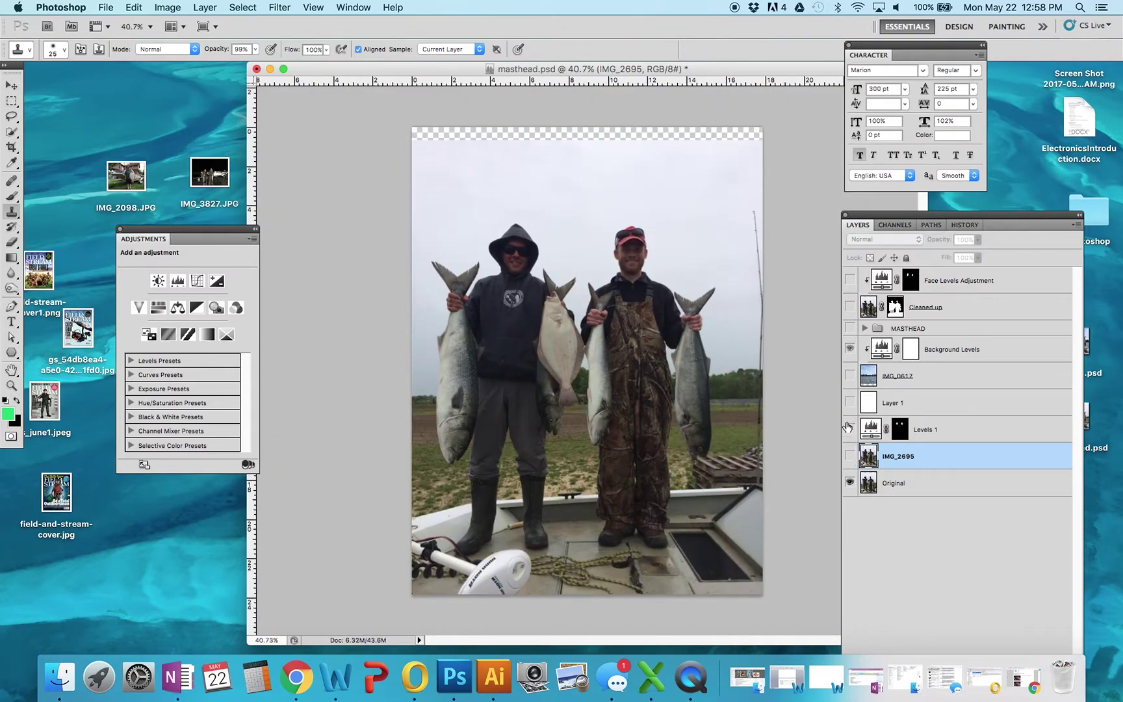
{"action": "left_click", "coordinate": [850, 308]}
{"action": "left_click", "coordinate": [850, 281]}
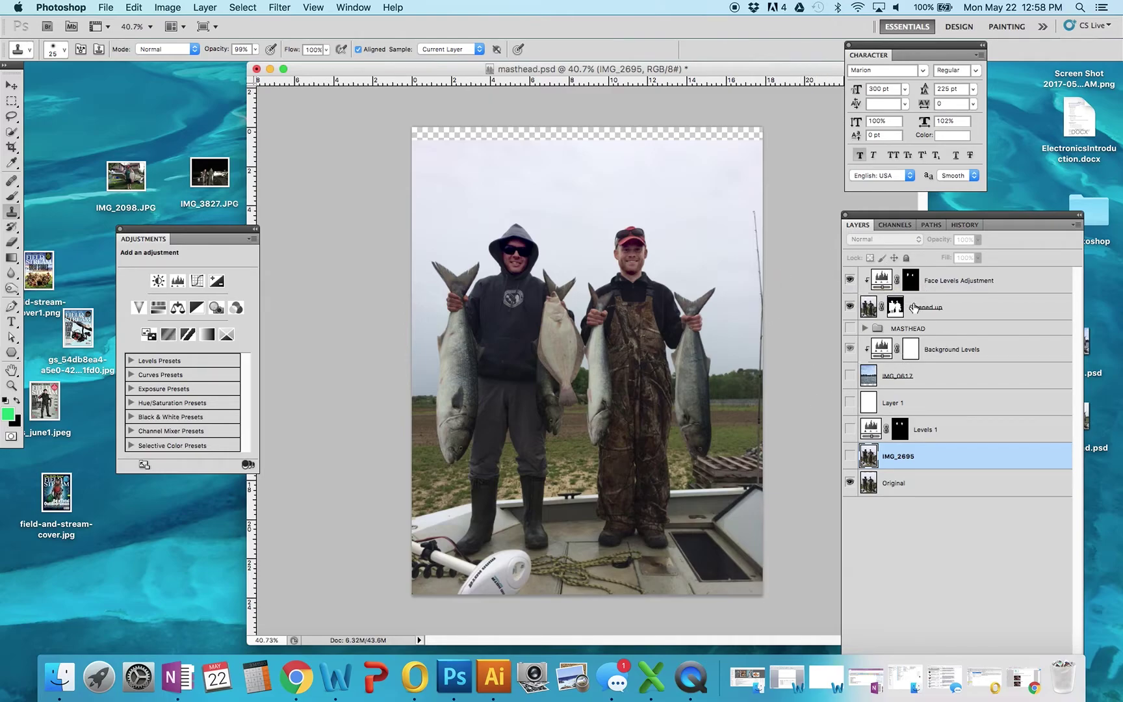
{"action": "left_click", "coordinate": [869, 309]}
{"action": "left_click", "coordinate": [879, 457]}
{"action": "left_click", "coordinate": [849, 455]}
{"action": "left_click", "coordinate": [850, 307]}
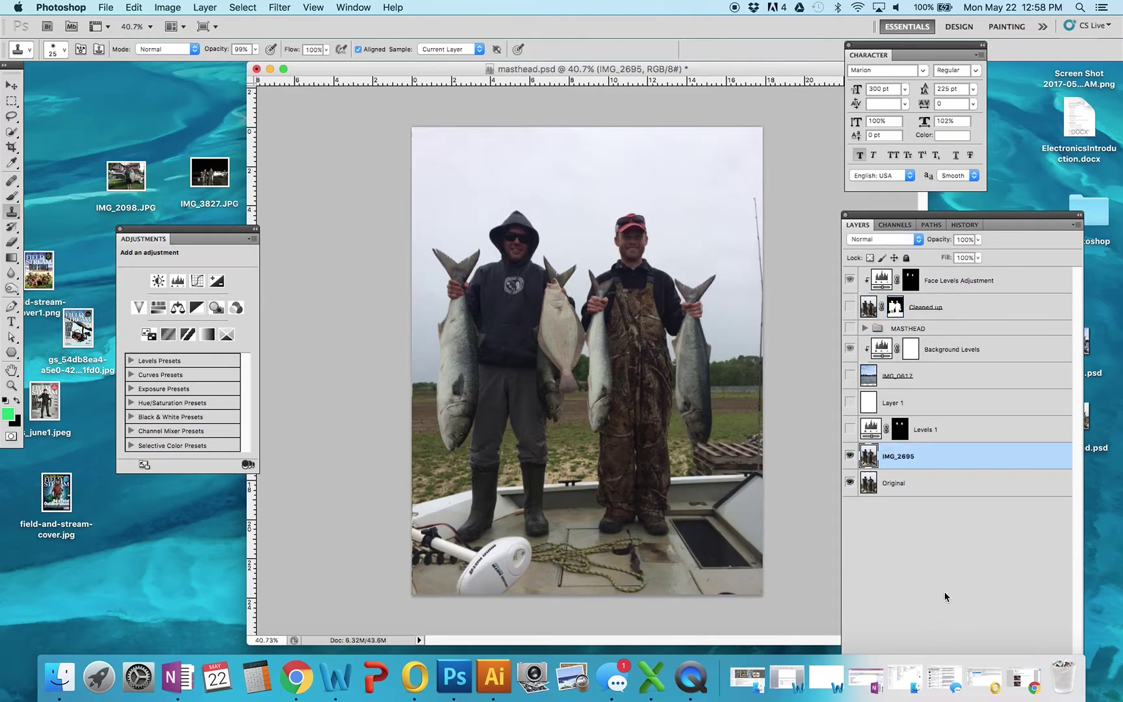
- Add a layer mask to IMG_2695 and brush black on it to hide a strip of the sky above the hooded man
{"action": "left_click_drag", "start_coordinate": [977, 218], "coordinate": [944, 85]}
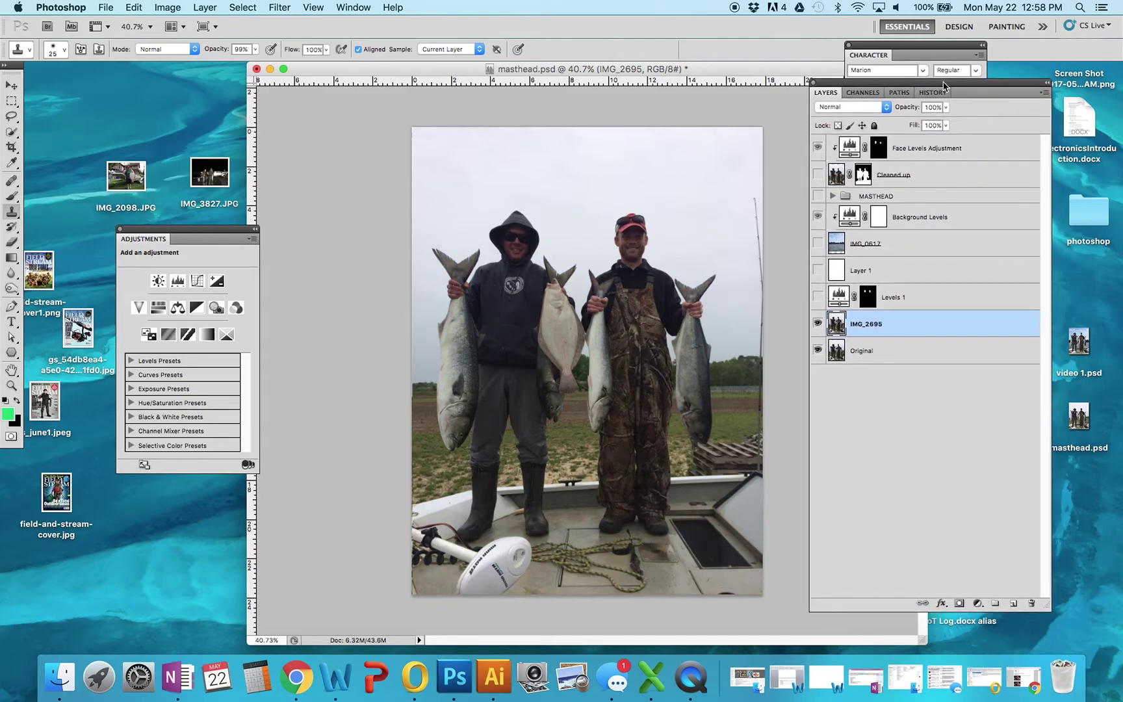
{"action": "left_click", "coordinate": [959, 604]}
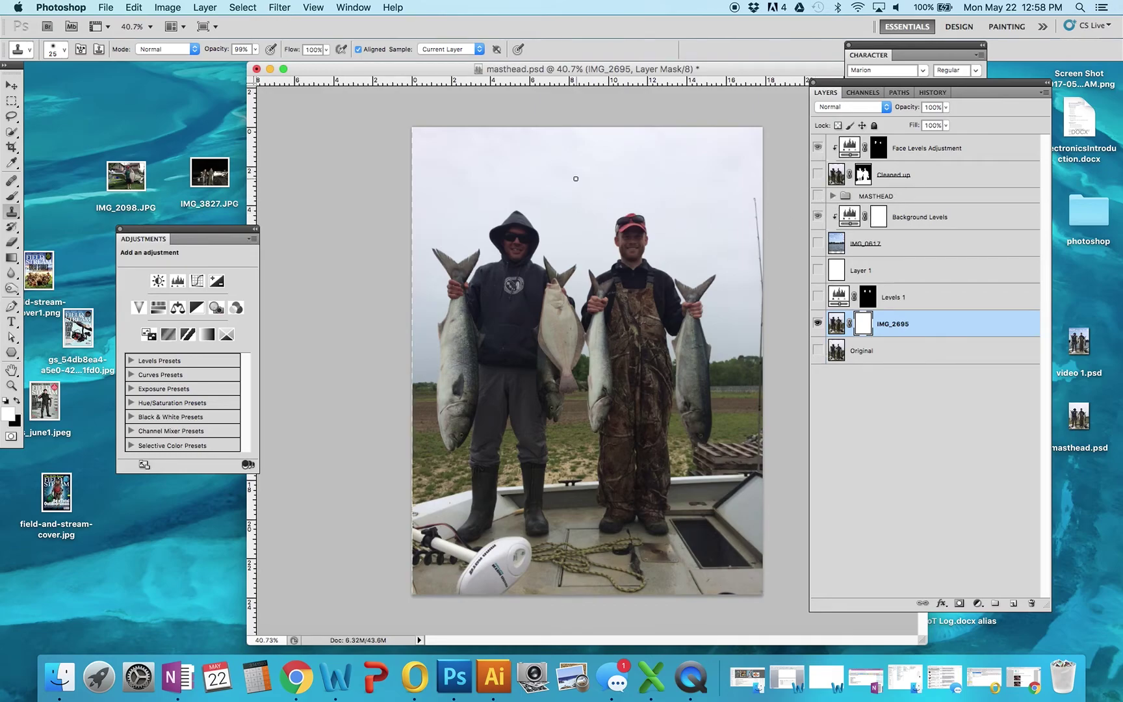
{"action": "left_click", "coordinate": [17, 402]}
{"action": "left_click", "coordinate": [11, 196]}
{"action": "mouse_move", "coordinate": [429, 176]}
{"action": "left_mouse_down"}
{"action": "mouse_move", "coordinate": [503, 167]}
{"action": "mouse_move", "coordinate": [508, 154]}
{"action": "left_mouse_up"}
- Select the sky with the Quick Selection tool, fill that area of the IMG_2695 mask with black, and deselect
{"action": "left_click", "coordinate": [11, 131]}
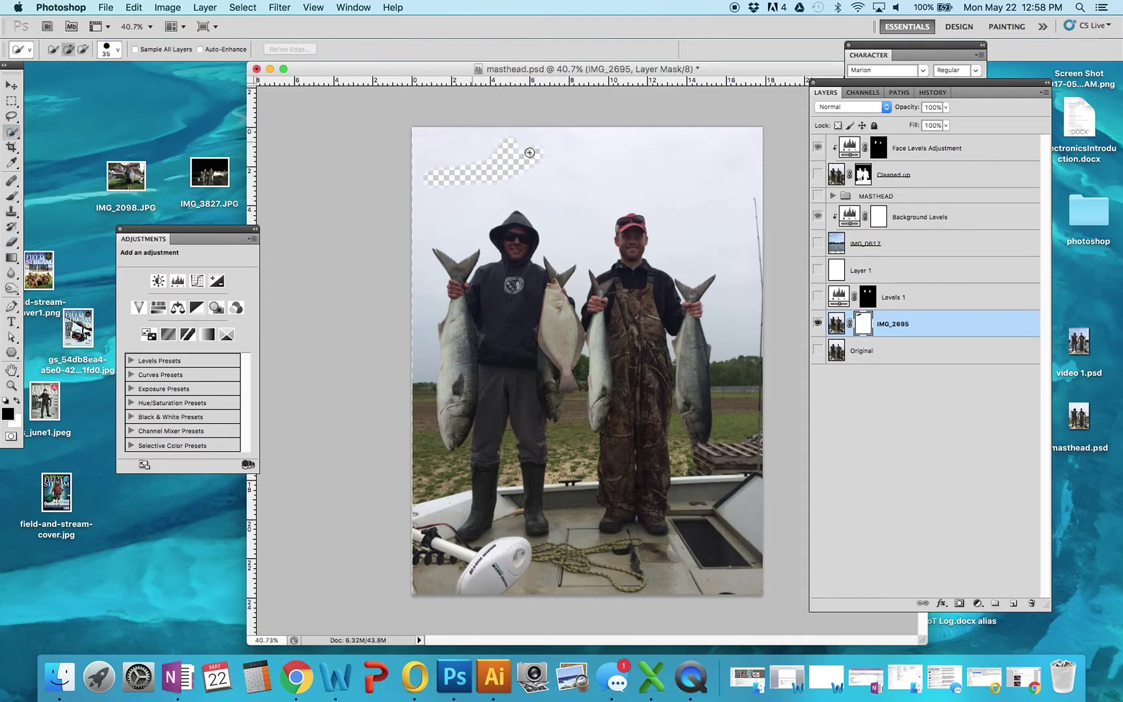
{"action": "left_click_drag", "start_coordinate": [576, 172], "coordinate": [655, 164]}
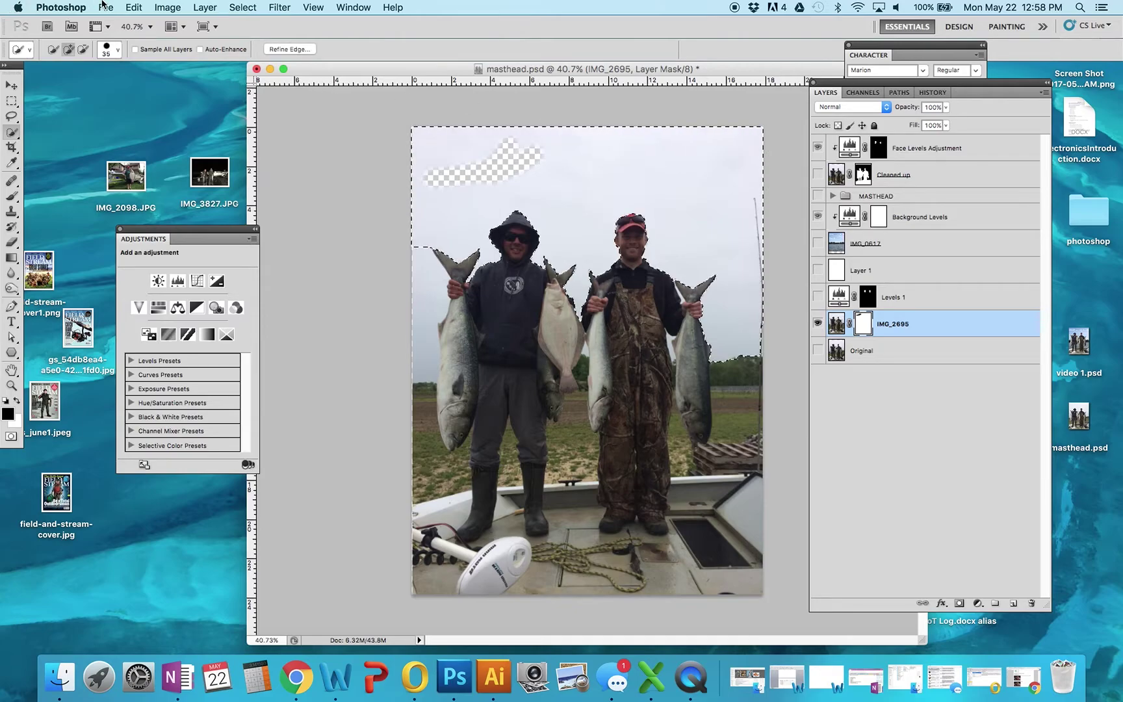
{"action": "left_click", "coordinate": [133, 7]}
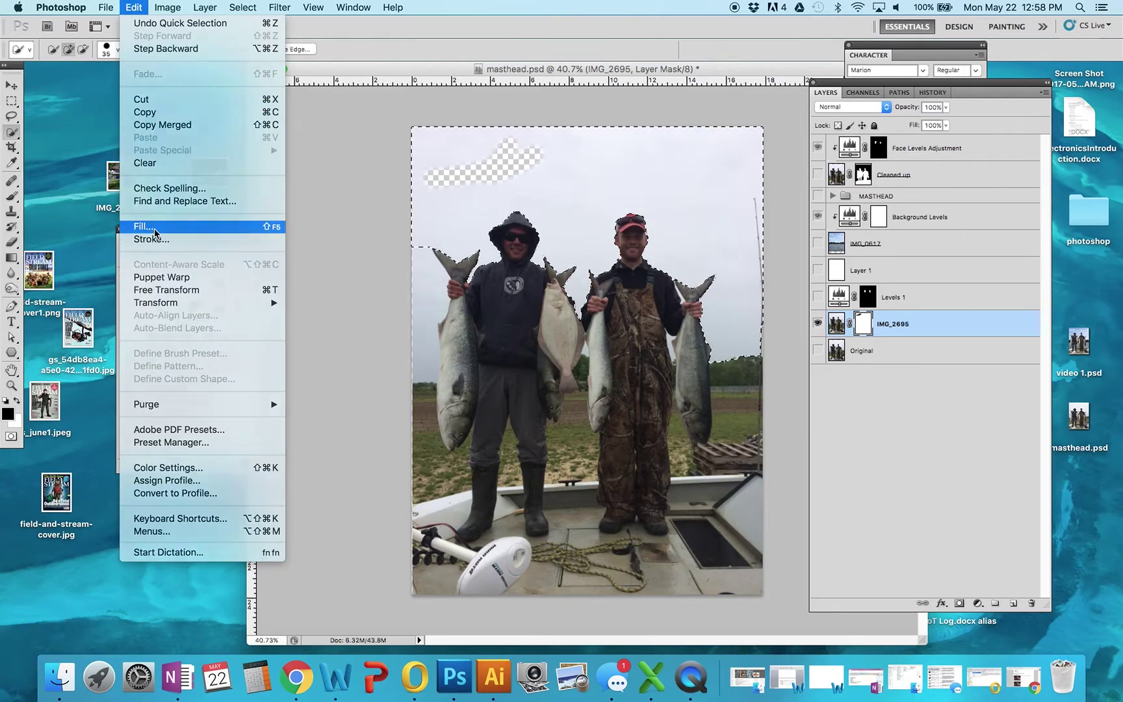
{"action": "left_click", "coordinate": [156, 227]}
{"action": "left_click", "coordinate": [969, 102]}
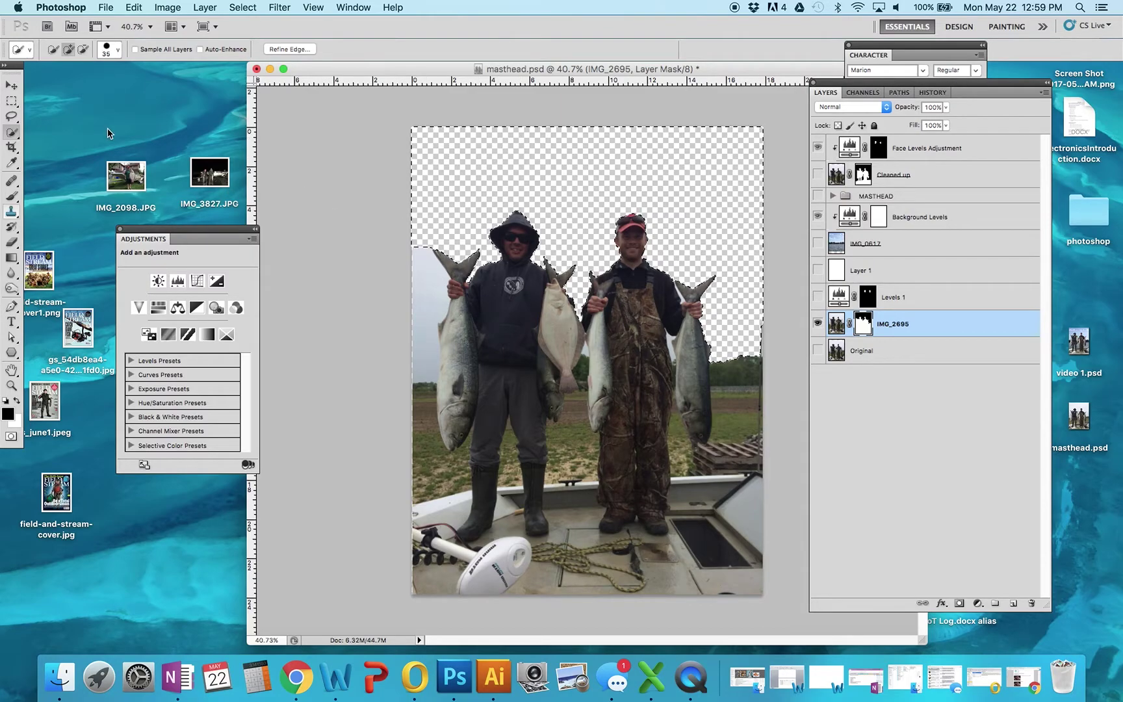
{"action": "left_click", "coordinate": [242, 7]}
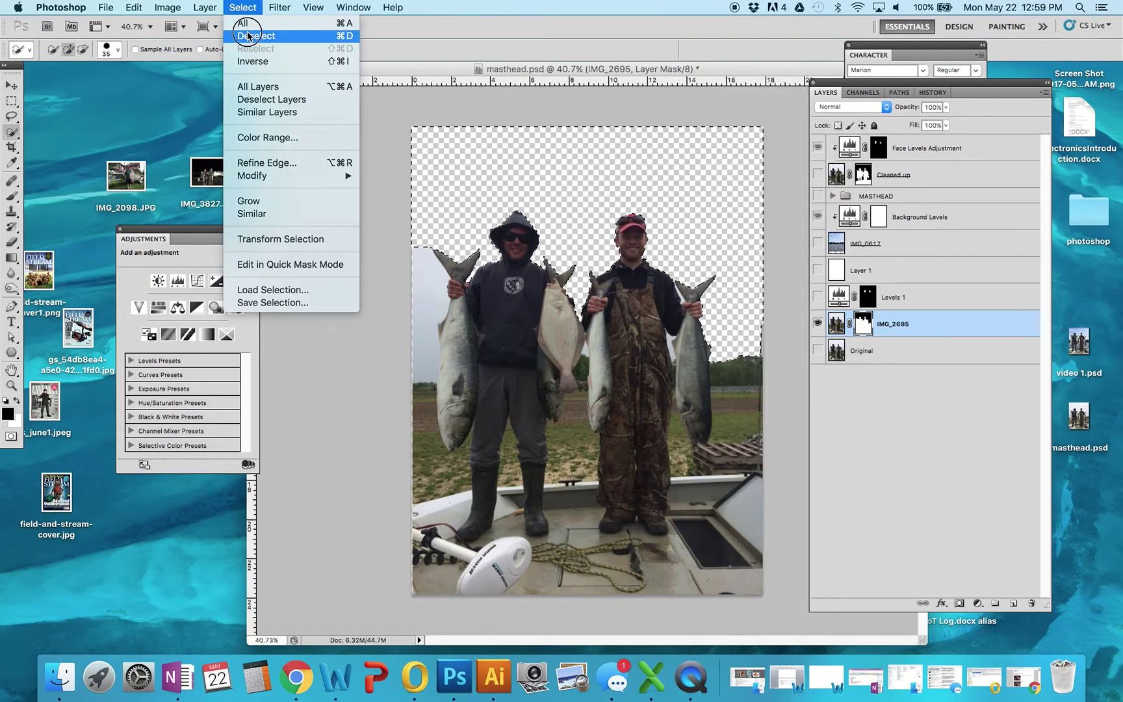
{"action": "left_click", "coordinate": [237, 31]}
- Brush a white diagonal stroke on the IMG_2695 mask to reveal a strip of the hidden sky
{"action": "left_click", "coordinate": [16, 401]}
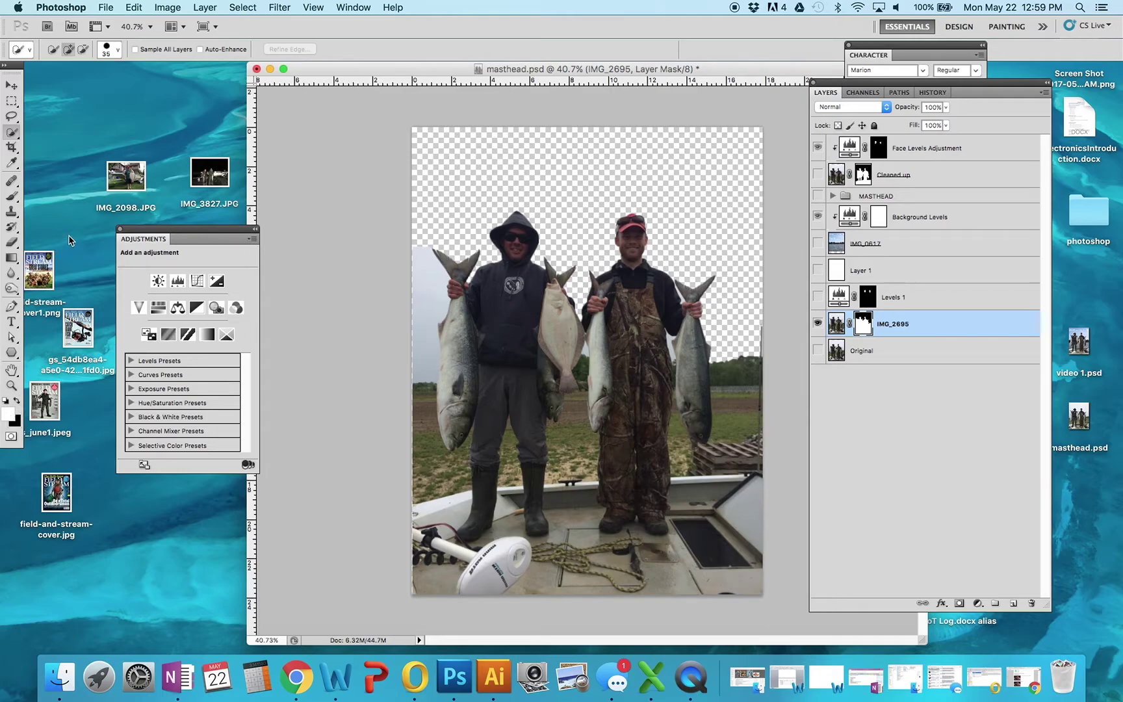
{"action": "left_click", "coordinate": [12, 196]}
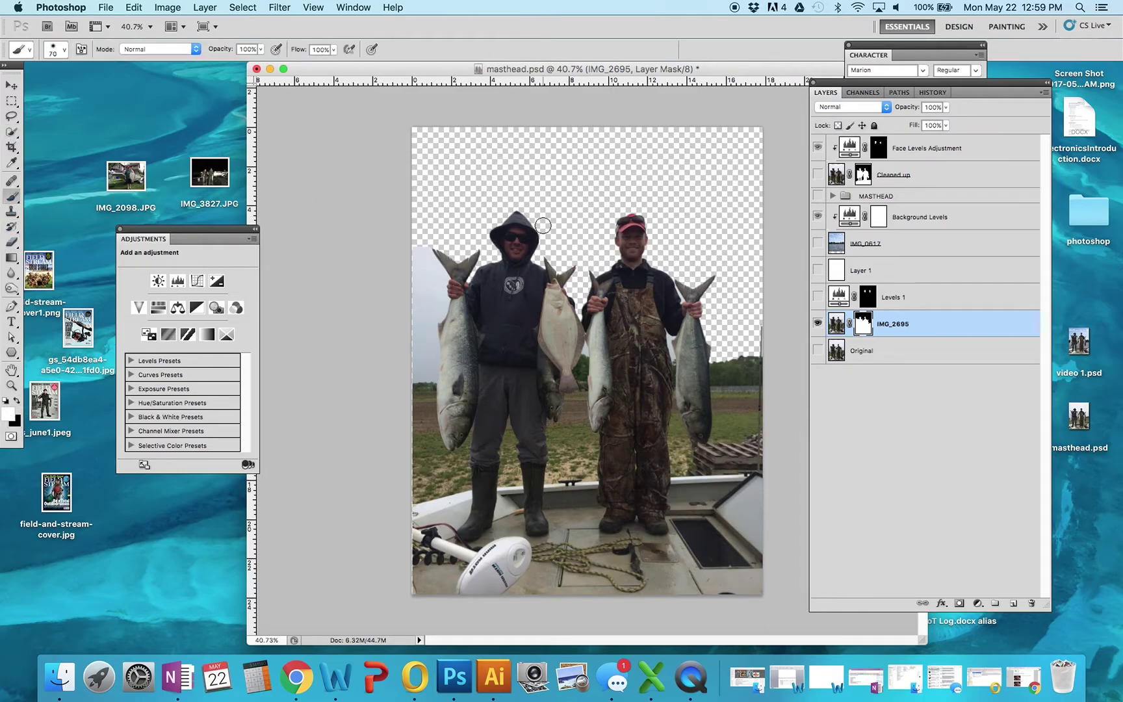
{"action": "mouse_move", "coordinate": [469, 204]}
{"action": "left_mouse_down"}
{"action": "mouse_move", "coordinate": [550, 157]}
{"action": "mouse_move", "coordinate": [494, 195]}
{"action": "mouse_move", "coordinate": [627, 141]}
{"action": "left_mouse_up"}
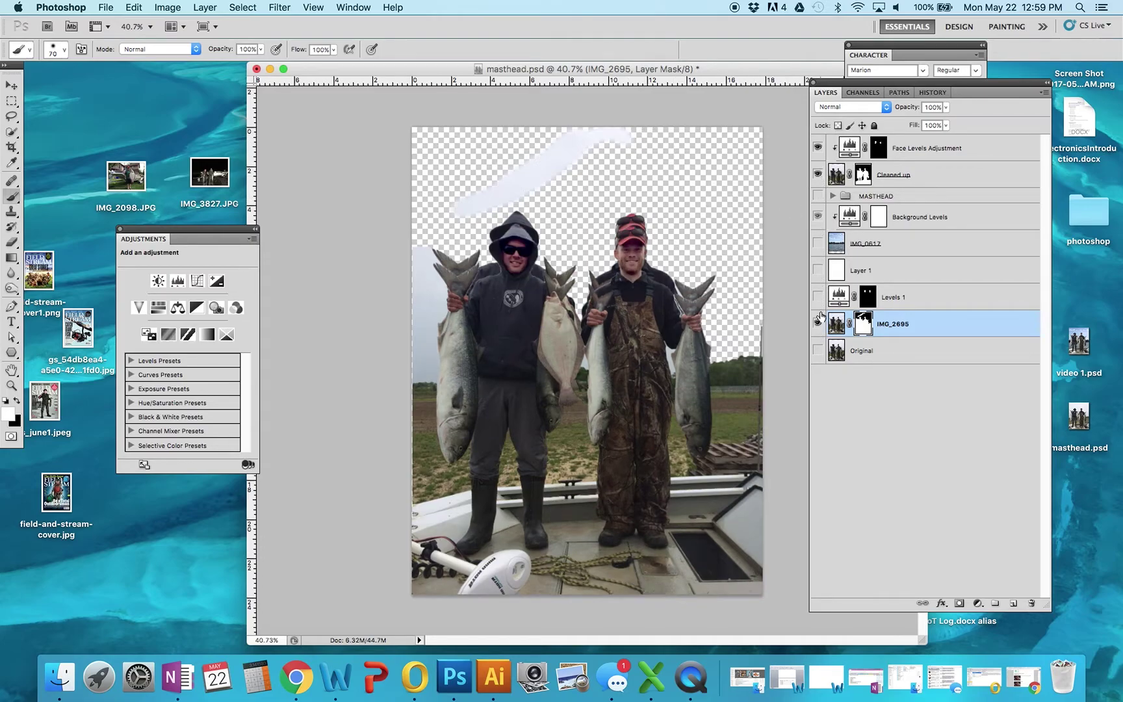
- Hide the IMG_2695 layer to isolate the cut-out men, and select the Cleaned up layer's mask
{"action": "left_click", "coordinate": [817, 323]}
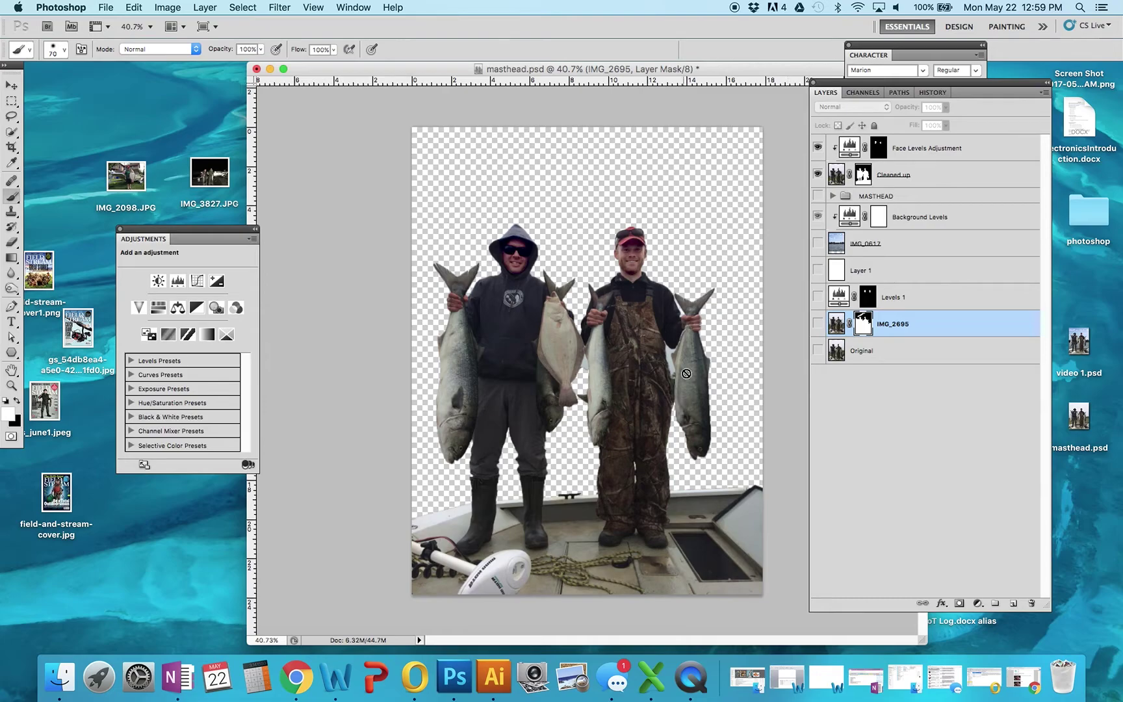
{"action": "left_click", "coordinate": [817, 149]}
{"action": "left_click", "coordinate": [817, 149]}
{"action": "left_click", "coordinate": [839, 176]}
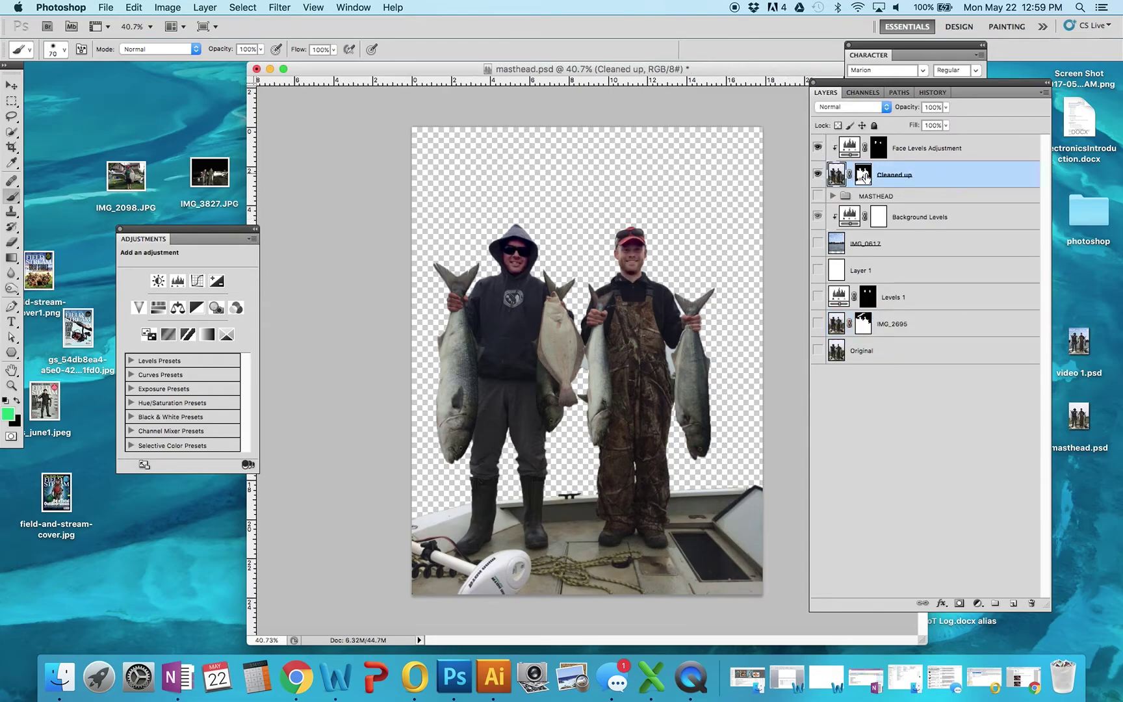
{"action": "left_click", "coordinate": [863, 175]}
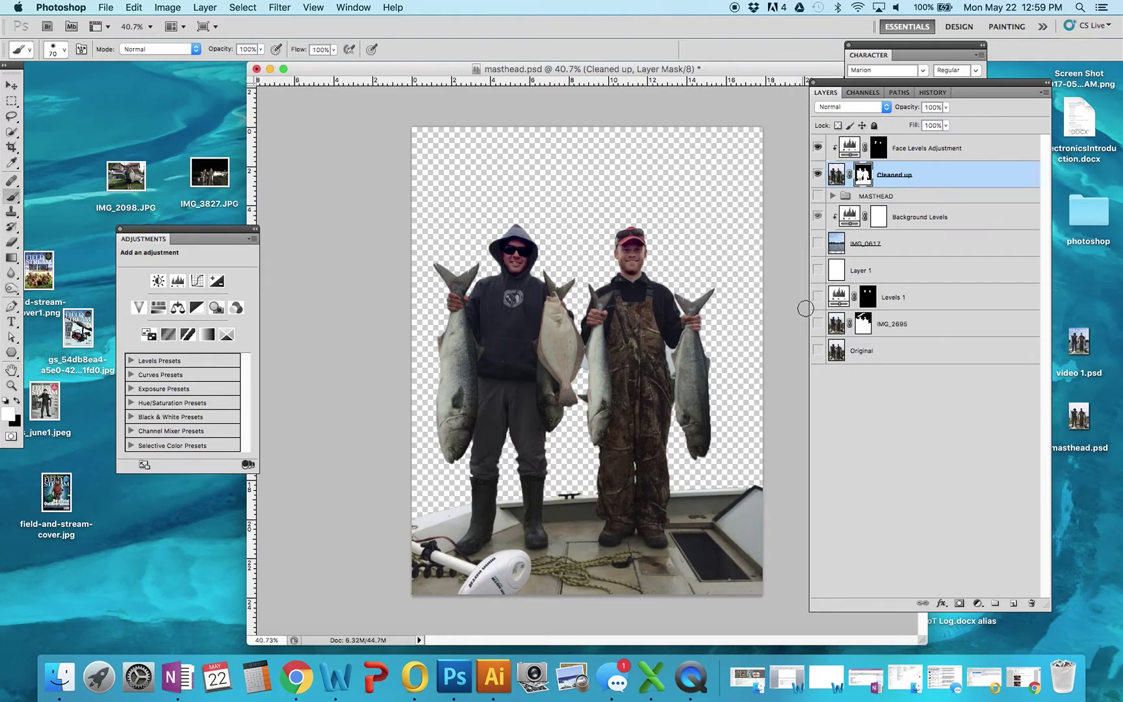
- Show the IMG_0617 water and sky background with its Background Levels adjustment behind the men
{"action": "left_click", "coordinate": [817, 216]}
{"action": "left_click", "coordinate": [818, 243]}
{"action": "left_click", "coordinate": [818, 243]}
{"action": "left_click", "coordinate": [817, 243]}
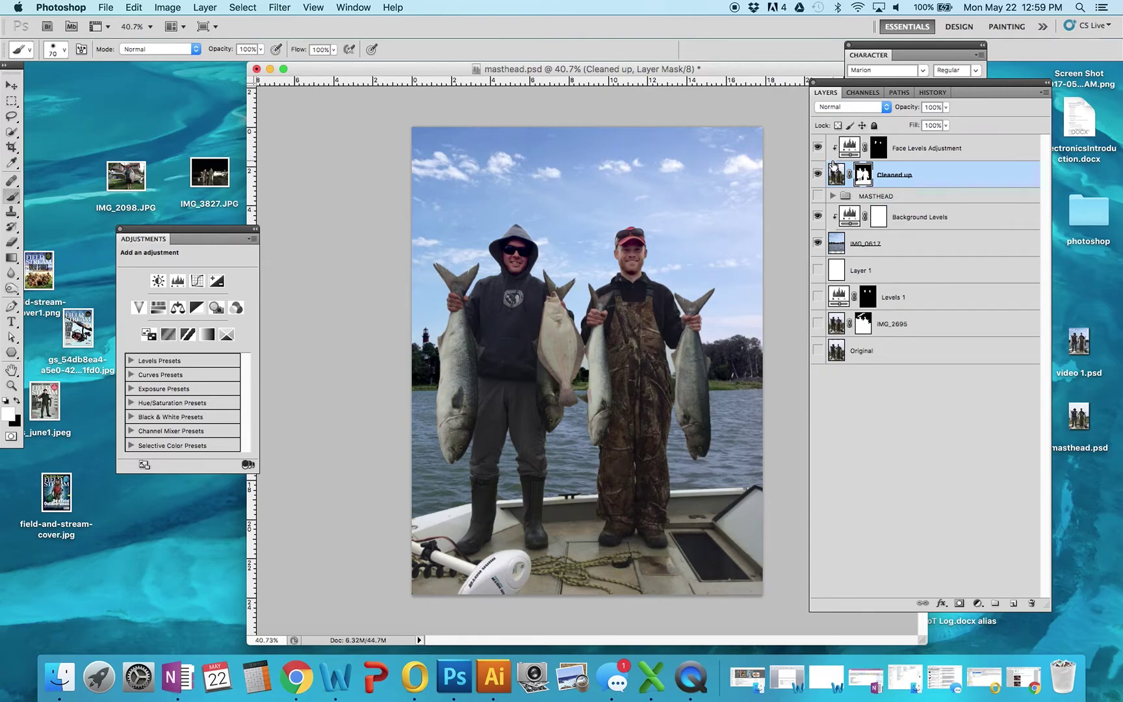
- Release the Face Levels Adjustment layer's clipping mask and clip it to the Cleaned up layer again
{"action": "right_click", "coordinate": [941, 146]}
{"action": "left_click", "coordinate": [969, 297]}
{"action": "right_click", "coordinate": [926, 146]}
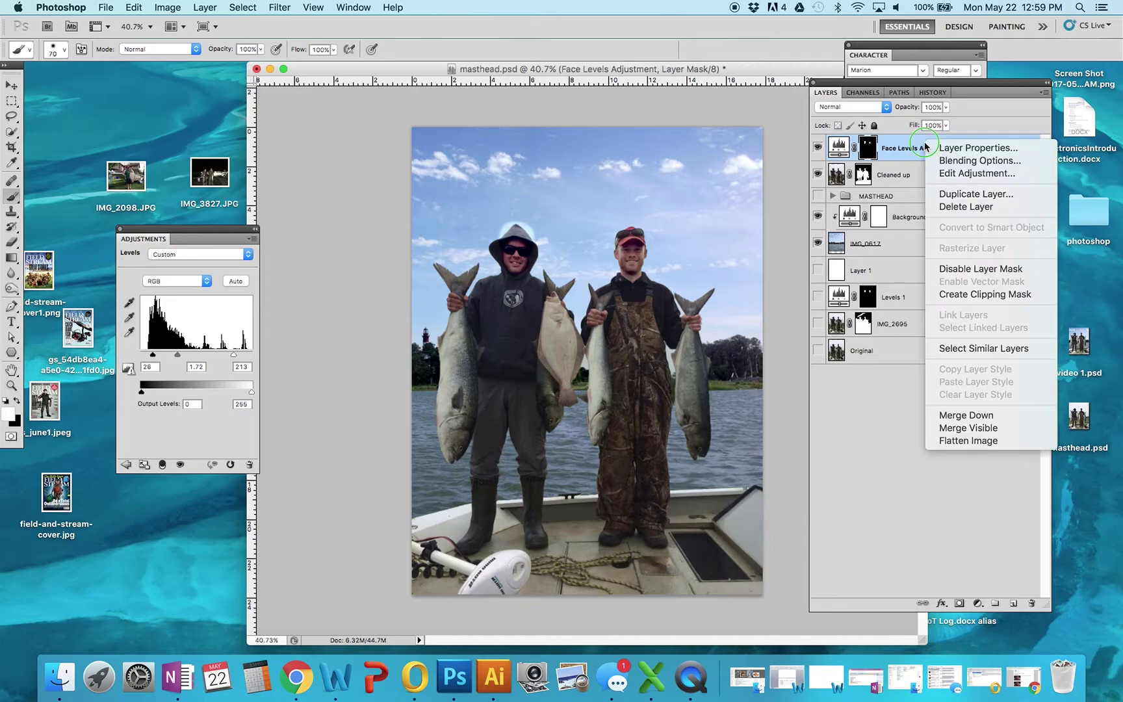
{"action": "left_click", "coordinate": [959, 297]}
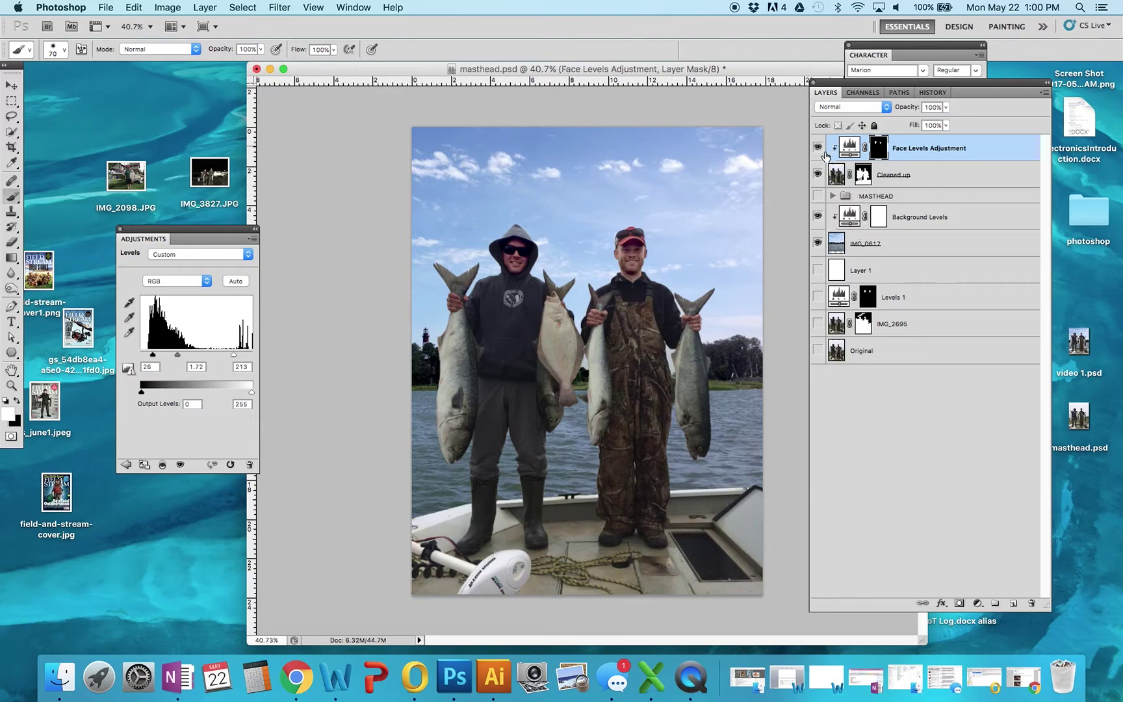
- Examine what the Face Levels Adjustment and Cleaned up layers contribute by switching their visibility off and on
{"action": "left_click", "coordinate": [818, 173]}
{"action": "left_click", "coordinate": [818, 243]}
{"action": "left_click", "coordinate": [818, 148]}
{"action": "left_click", "coordinate": [818, 148]}
{"action": "left_click", "coordinate": [817, 174]}
{"action": "left_click", "coordinate": [818, 174]}
{"action": "left_click", "coordinate": [835, 173]}
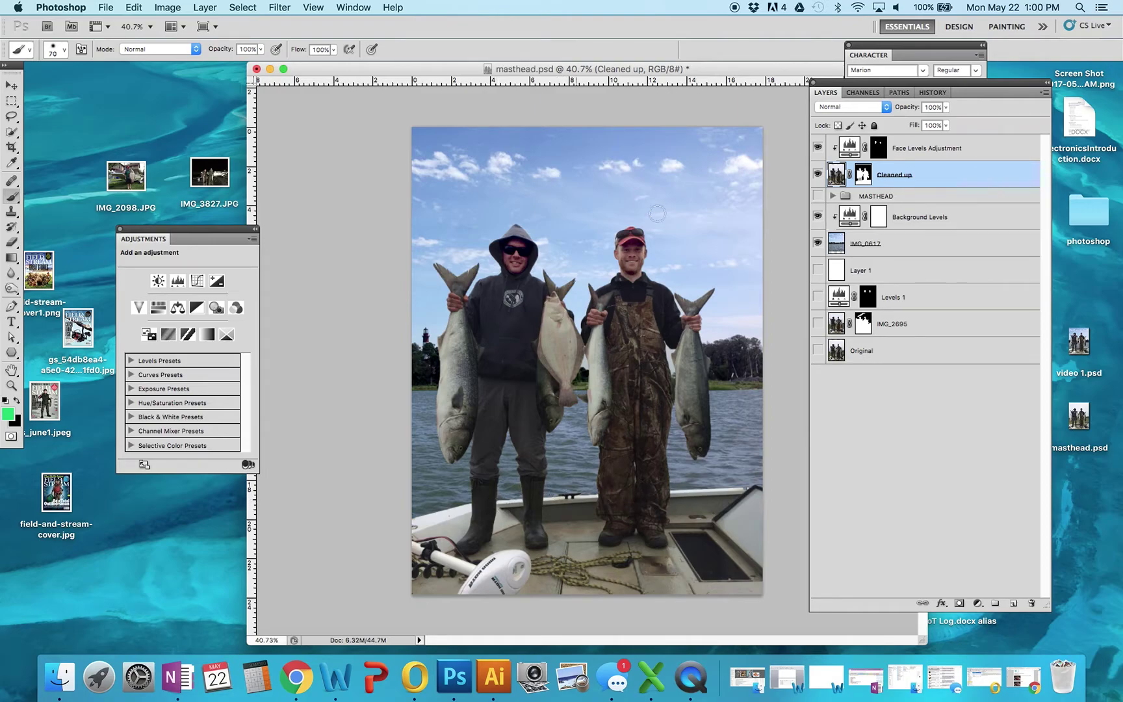
- Select the IMG_0617 layer and compare the background with Background Levels shown and hidden
{"action": "left_click", "coordinate": [871, 243]}
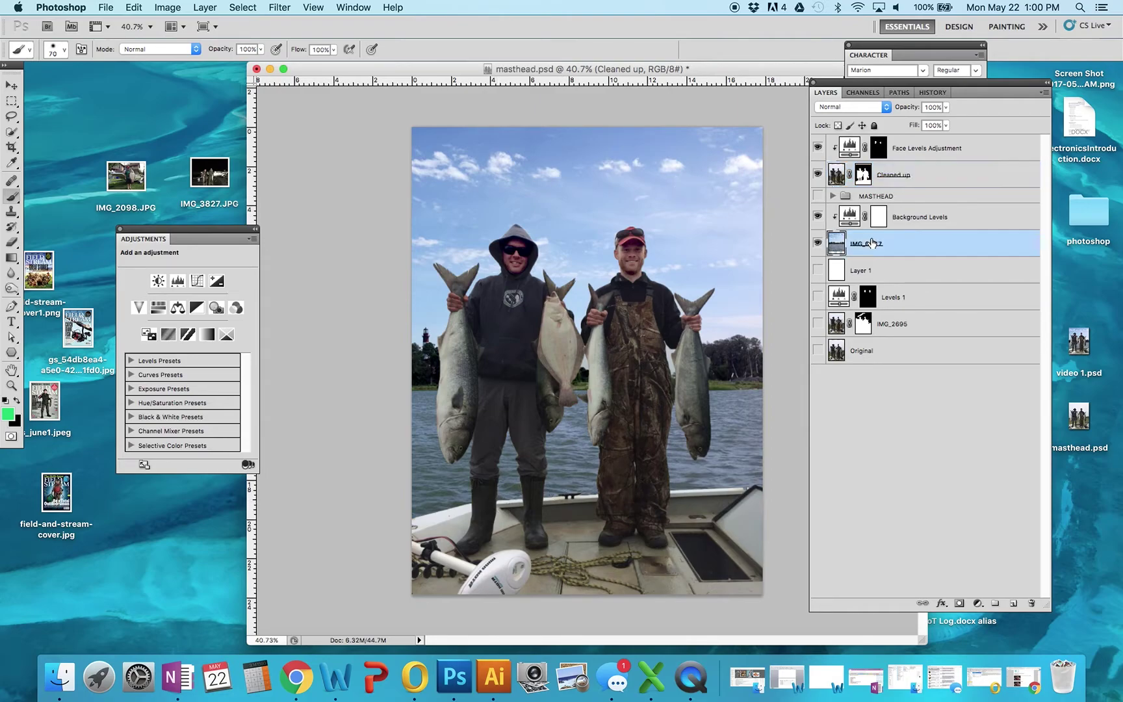
{"action": "left_click", "coordinate": [817, 216]}
{"action": "left_click", "coordinate": [817, 216]}
{"action": "left_click", "coordinate": [818, 216]}
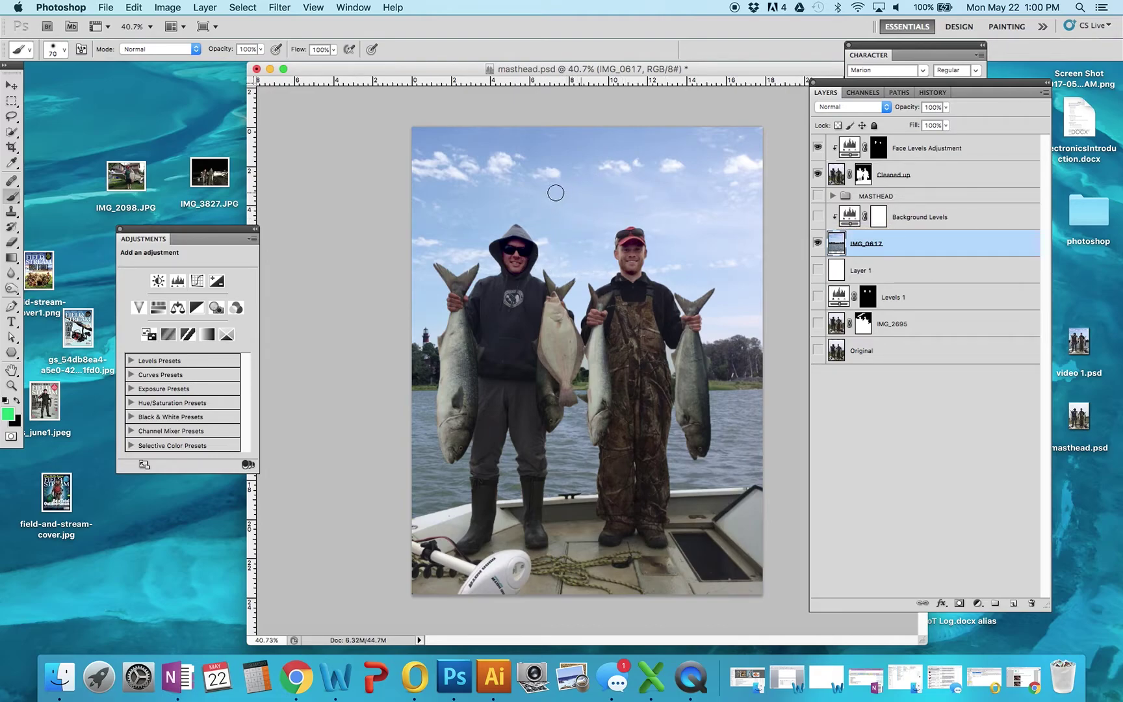
- With Background Levels hidden, add a Levels adjustment clipped to the IMG_0617 layer, with shadow input 28 and midtones 0.77
{"action": "left_click", "coordinate": [818, 216]}
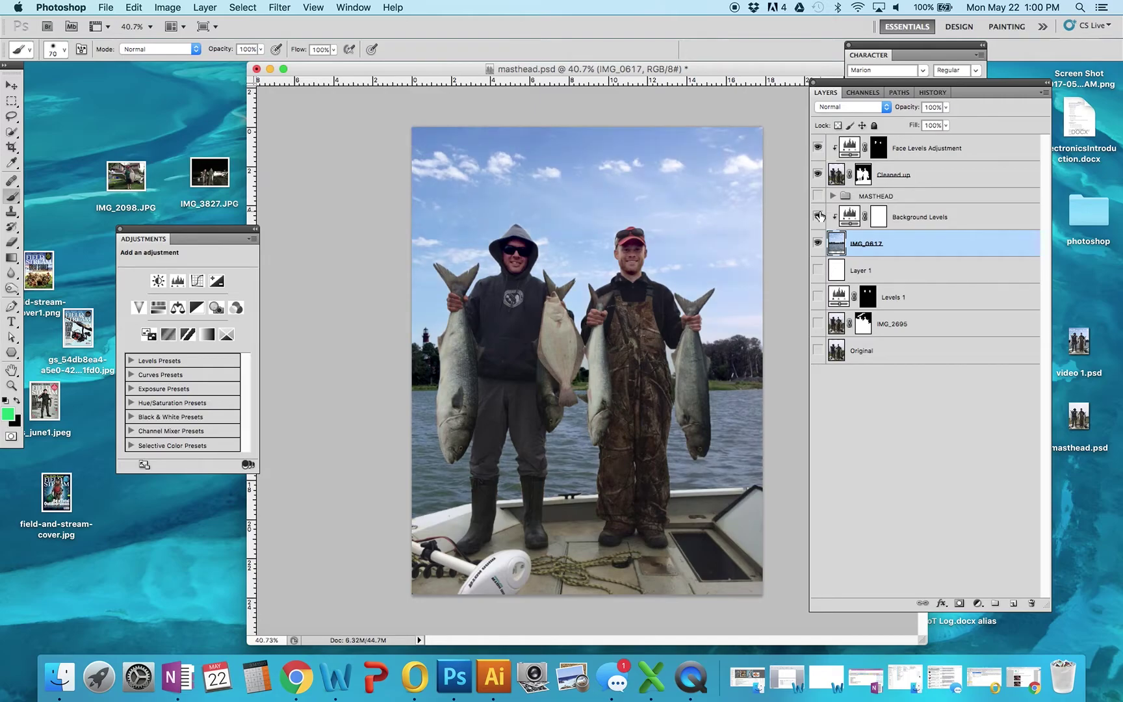
{"action": "left_click", "coordinate": [819, 217]}
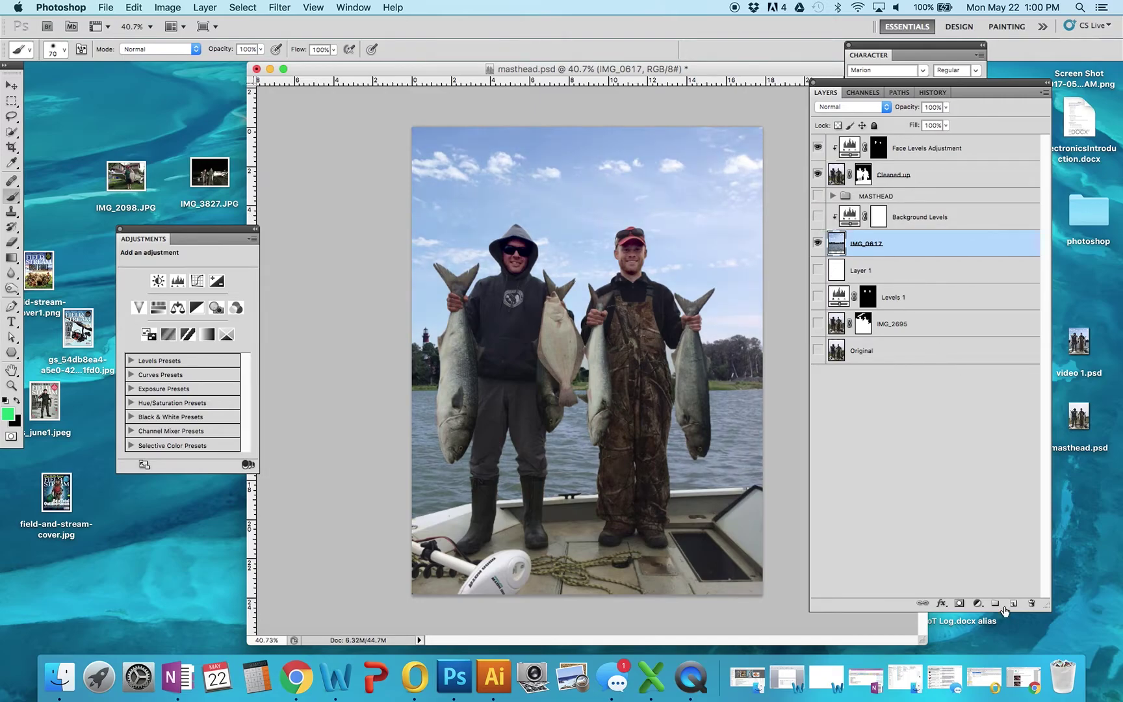
{"action": "left_click", "coordinate": [976, 604]}
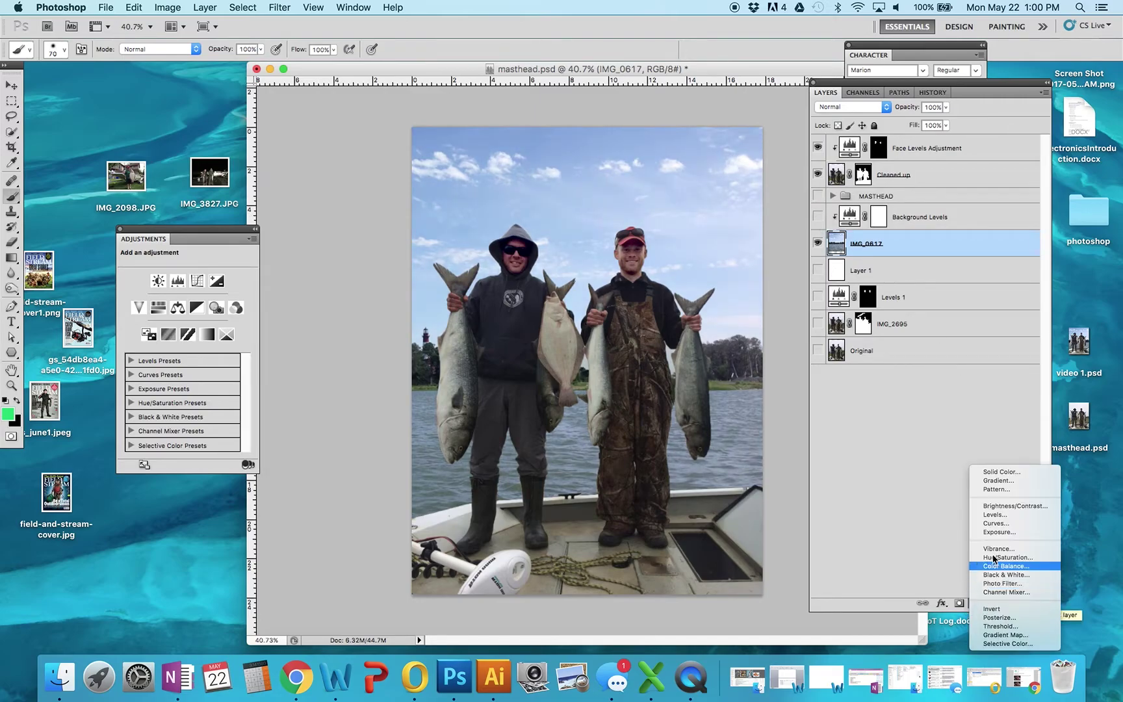
{"action": "left_click", "coordinate": [1008, 513]}
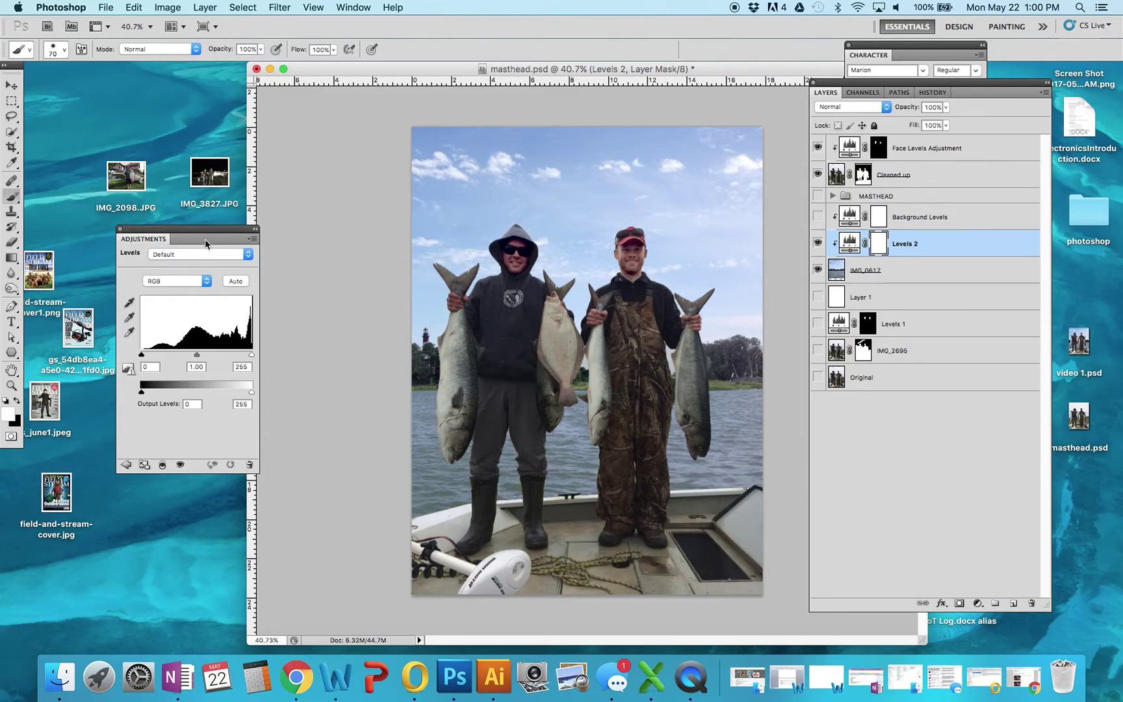
{"action": "left_click_drag", "start_coordinate": [142, 355], "coordinate": [251, 354]}
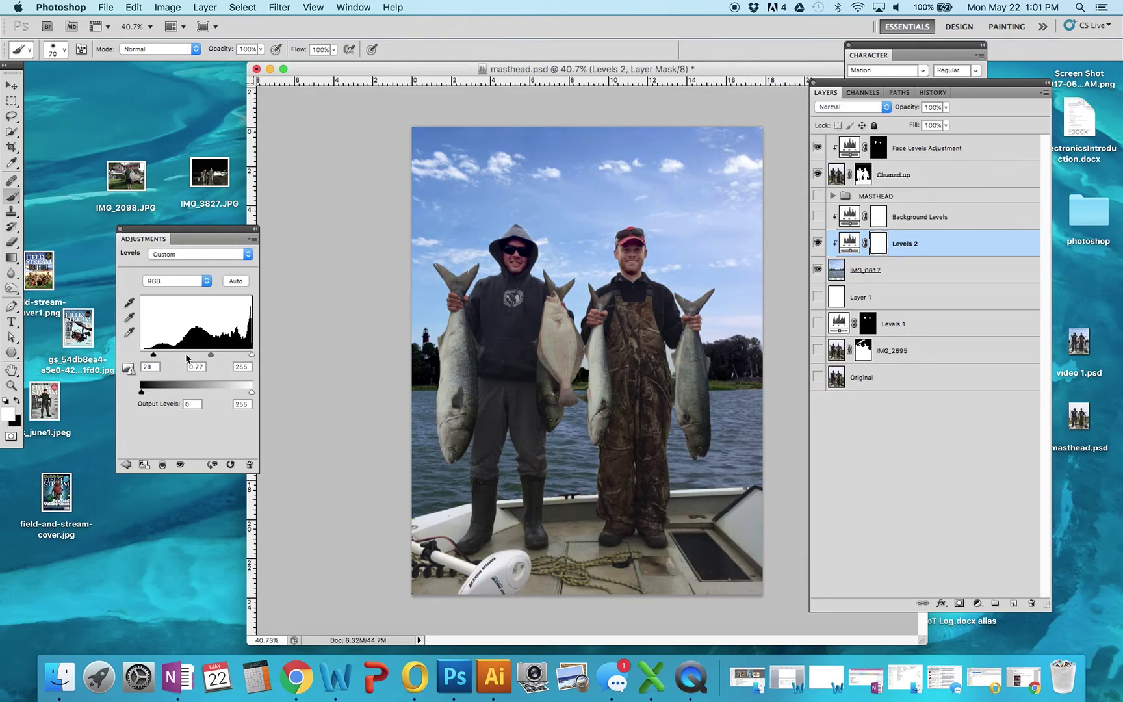
{"action": "left_click", "coordinate": [907, 246]}
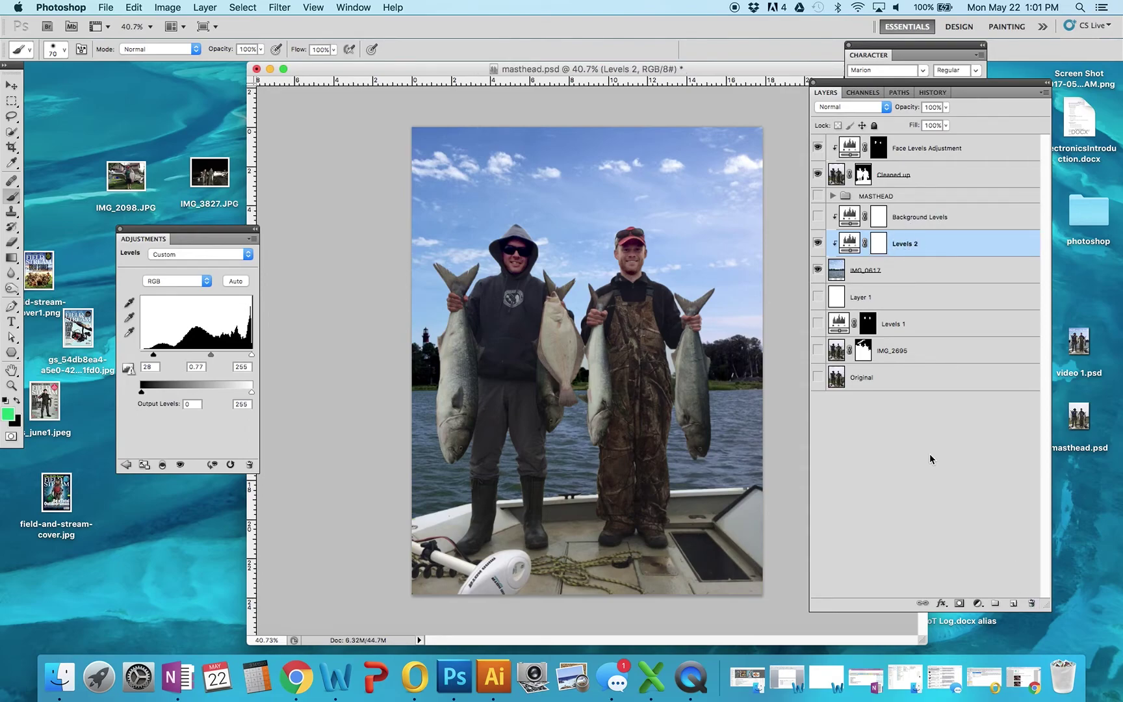
- Hide the Levels 2 adjustment and compare the background with and without Background Levels, leaving Background Levels shown
{"action": "left_click", "coordinate": [818, 243]}
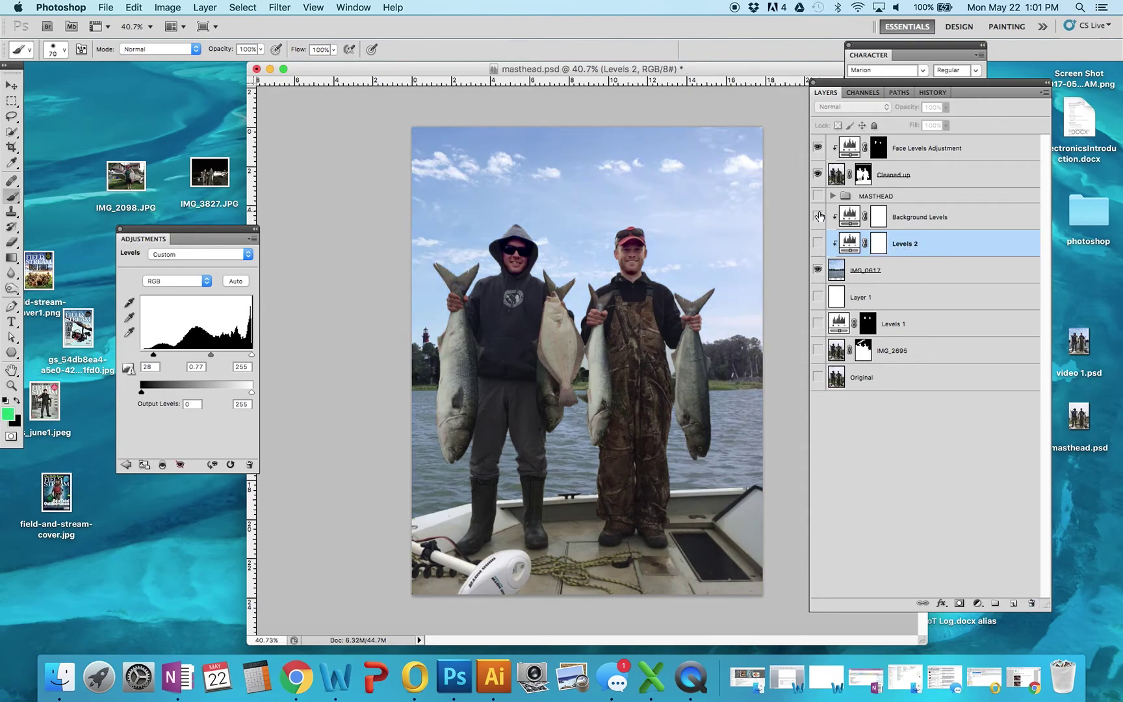
{"action": "left_click", "coordinate": [818, 218]}
{"action": "left_click", "coordinate": [818, 217]}
{"action": "left_click", "coordinate": [818, 217]}
{"action": "left_click", "coordinate": [819, 217]}
{"action": "left_click", "coordinate": [818, 217]}
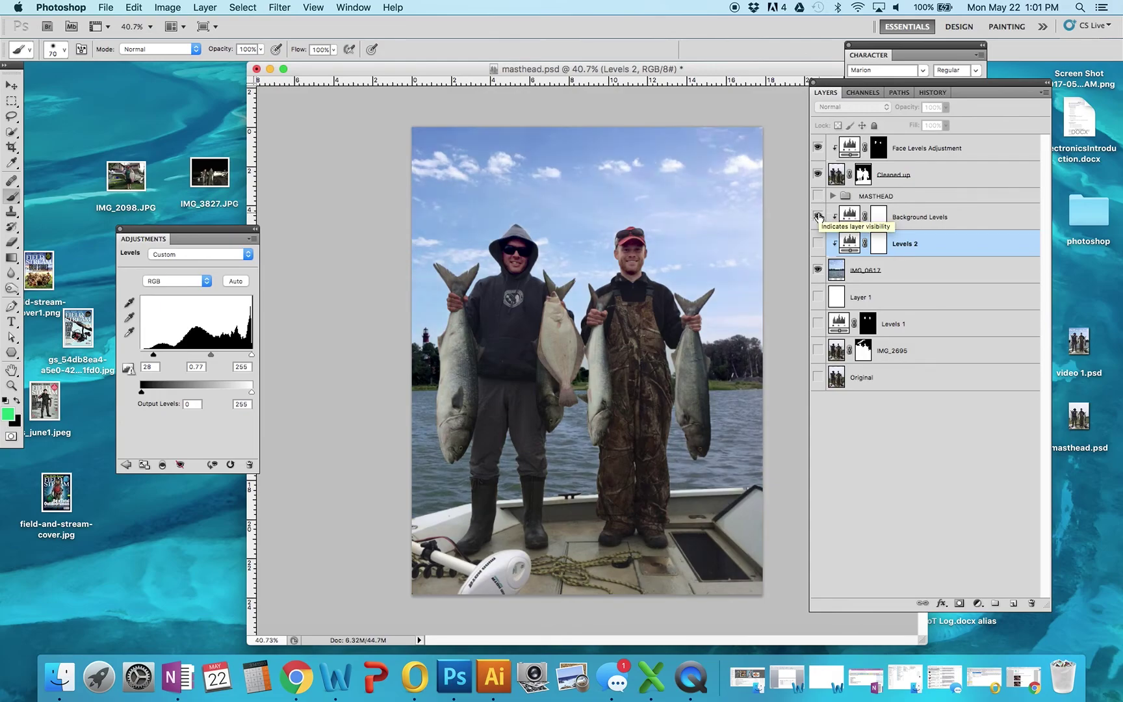
{"action": "left_click", "coordinate": [818, 217]}
{"action": "left_click", "coordinate": [818, 217]}
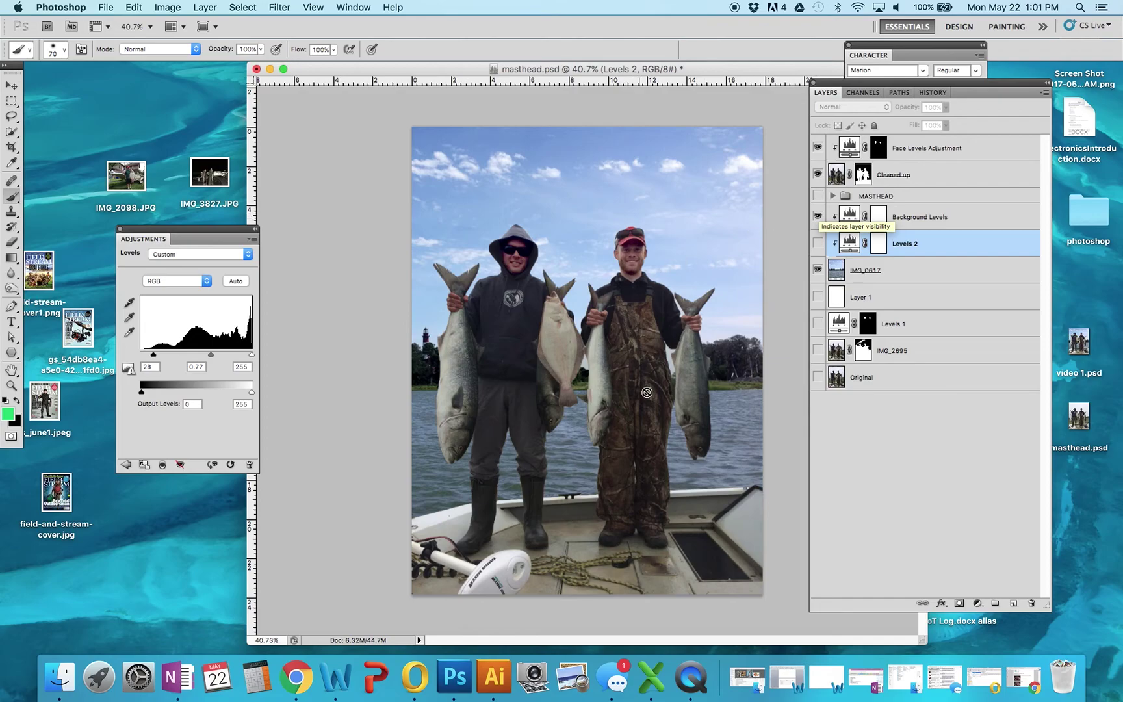